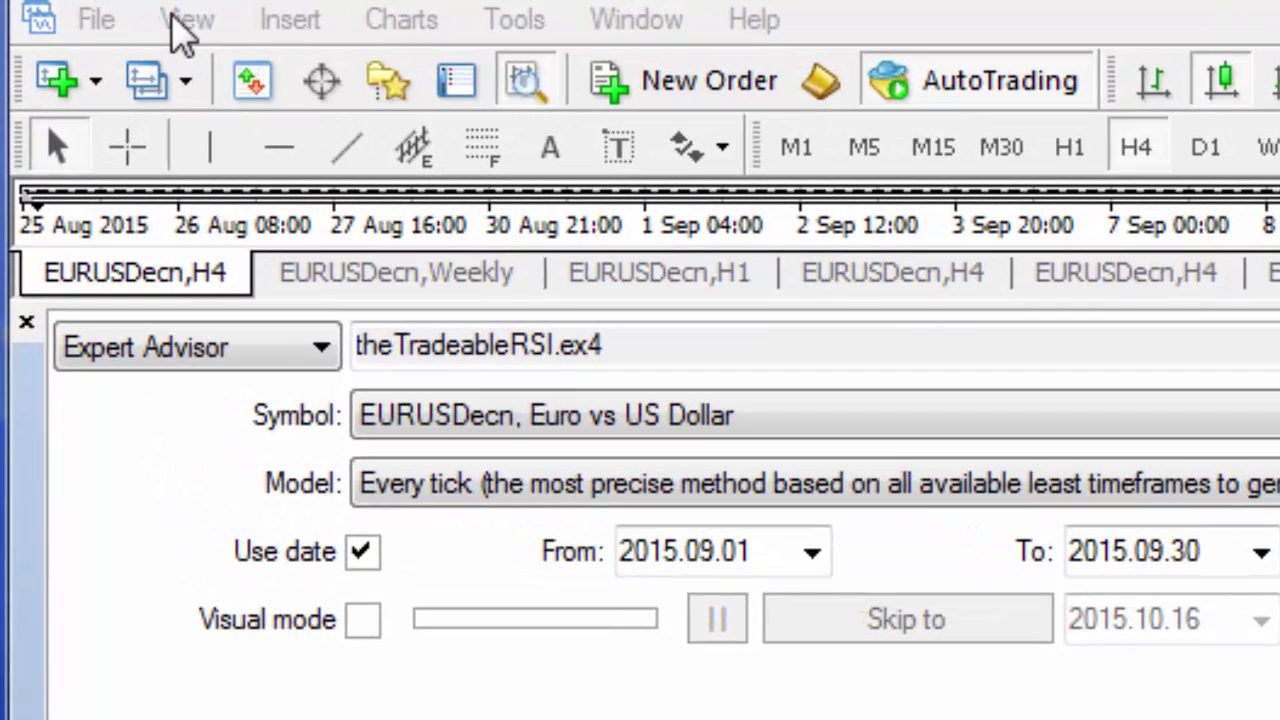
- Show the Strategy Tester and review the RSI expert's inputs: 0.1 lots, 100-pip stop, 120-pip take profit
{"action": "left_click", "coordinate": [182, 25]}
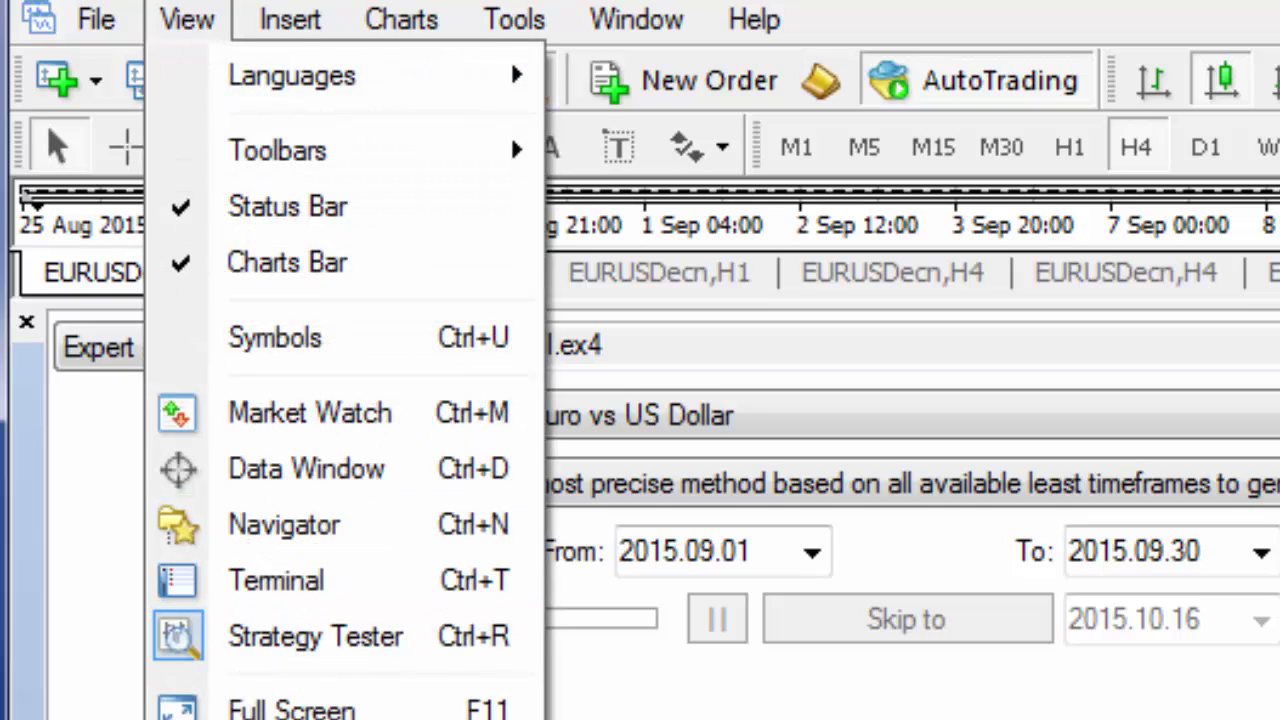
{"action": "left_click", "coordinate": [290, 648]}
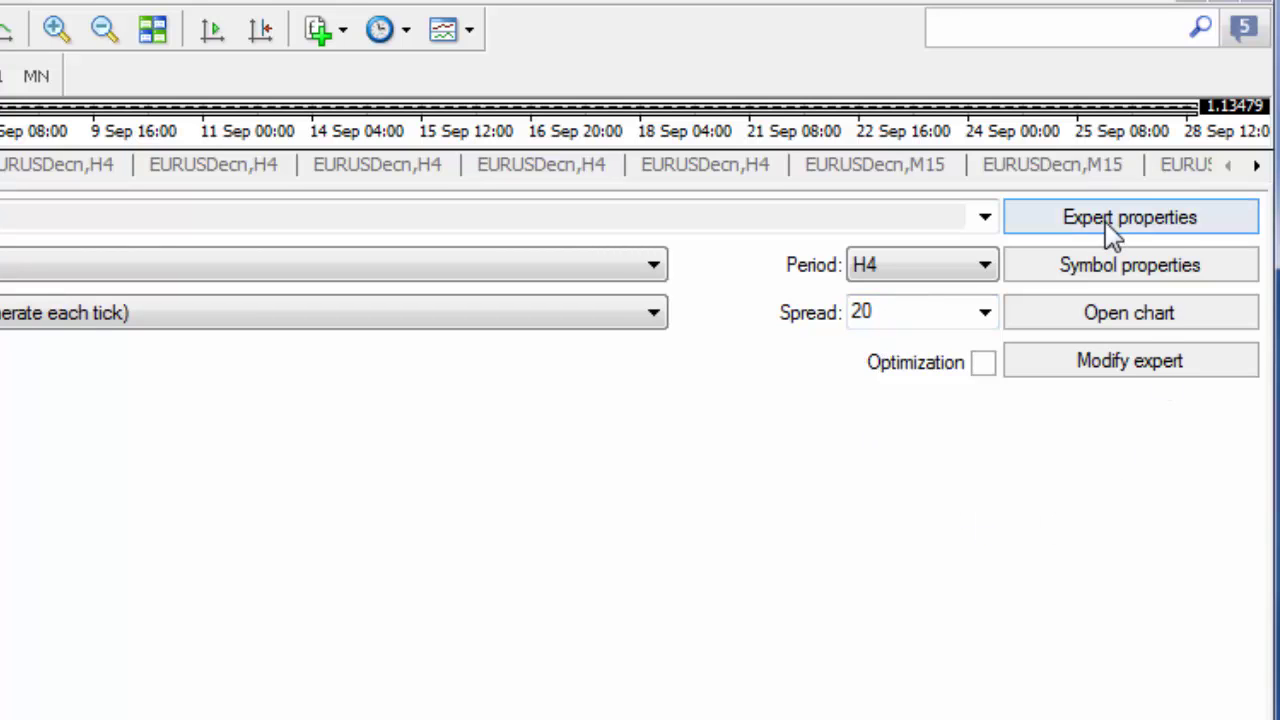
{"action": "left_click", "coordinate": [1106, 230]}
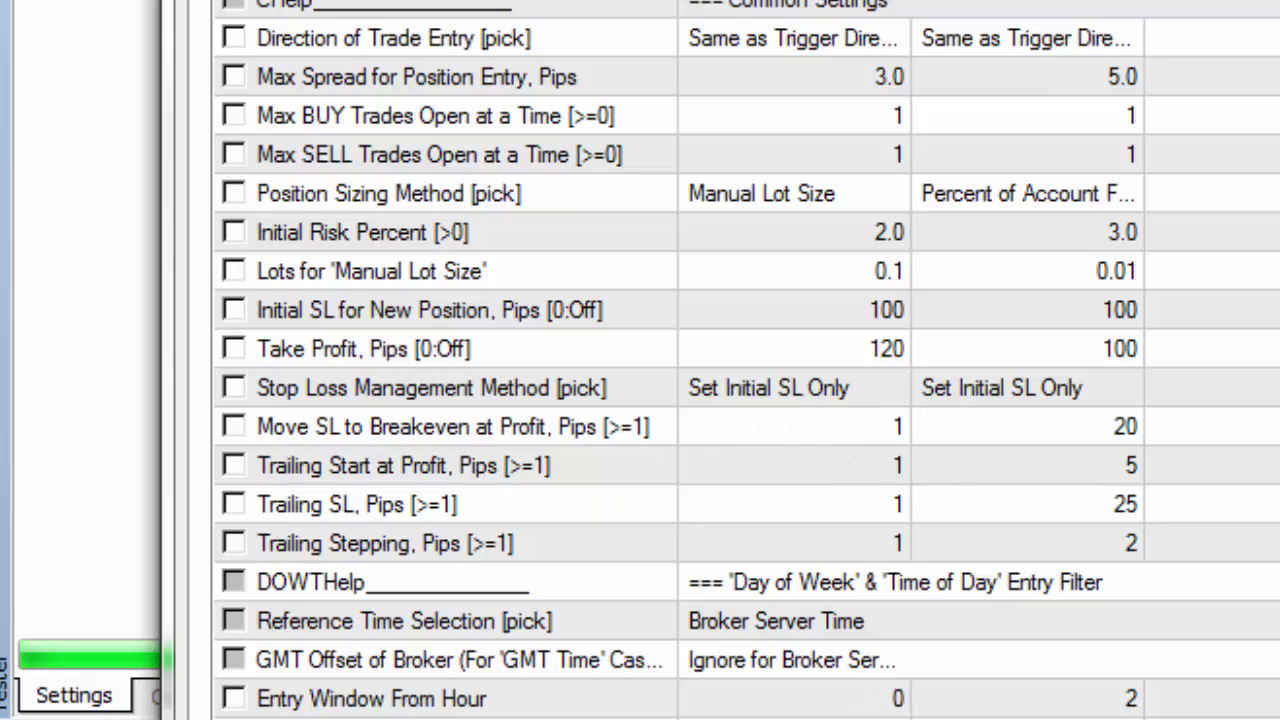
{"action": "scroll", "coordinate": [746, 360], "scroll_direction": "down", "scroll_amount": 1}
{"action": "scroll", "coordinate": [746, 360], "scroll_direction": "down", "scroll_amount": 2}
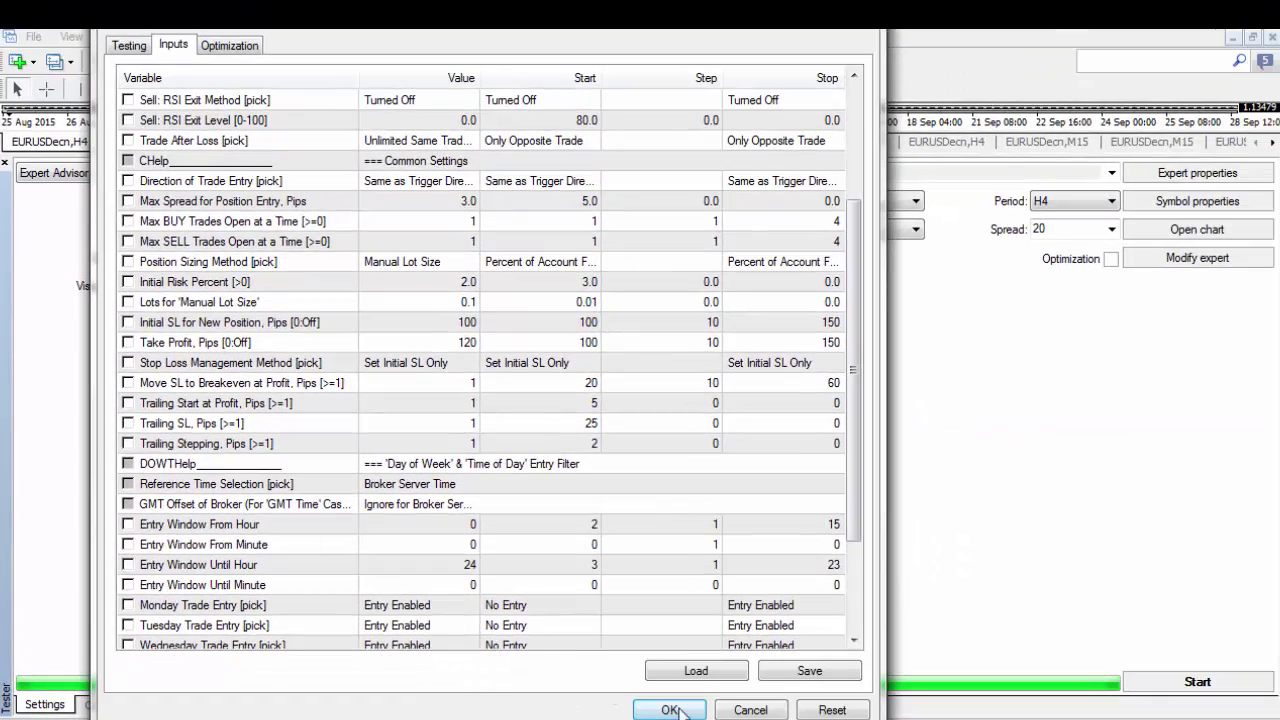
- Keep the expert inputs and run theTradeableRSI backtest on EURUSDecn H4 for September 2015
{"action": "left_click", "coordinate": [669, 710]}
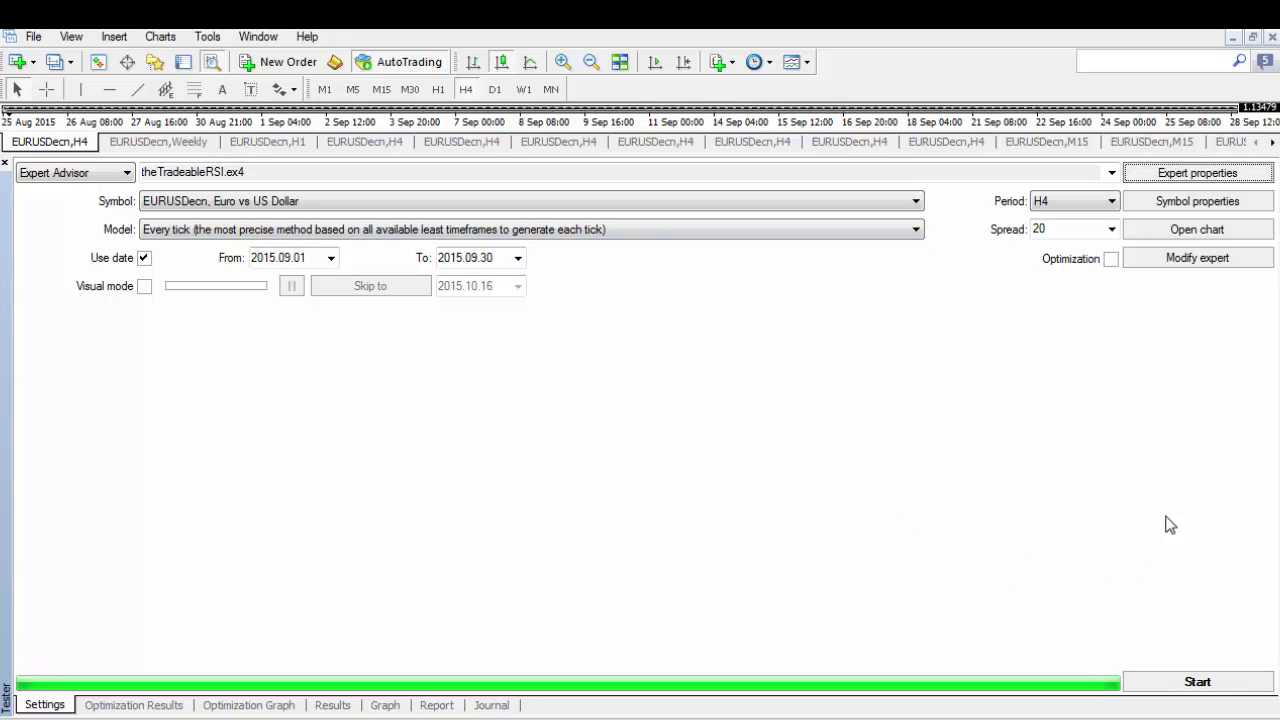
{"action": "left_click", "coordinate": [1197, 681]}
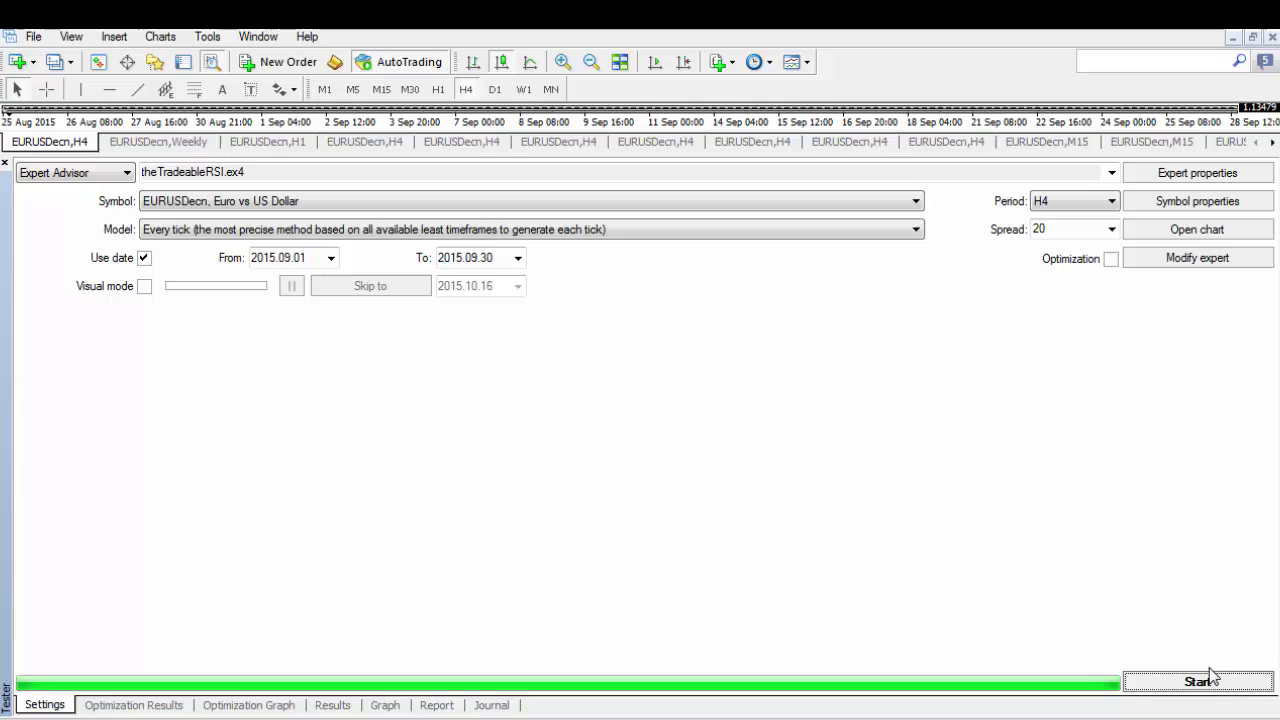
- Open the backtest report: 8 trades, net profit 357.40, profit factor 2.48, 62.5% winners
{"action": "left_click", "coordinate": [437, 705]}
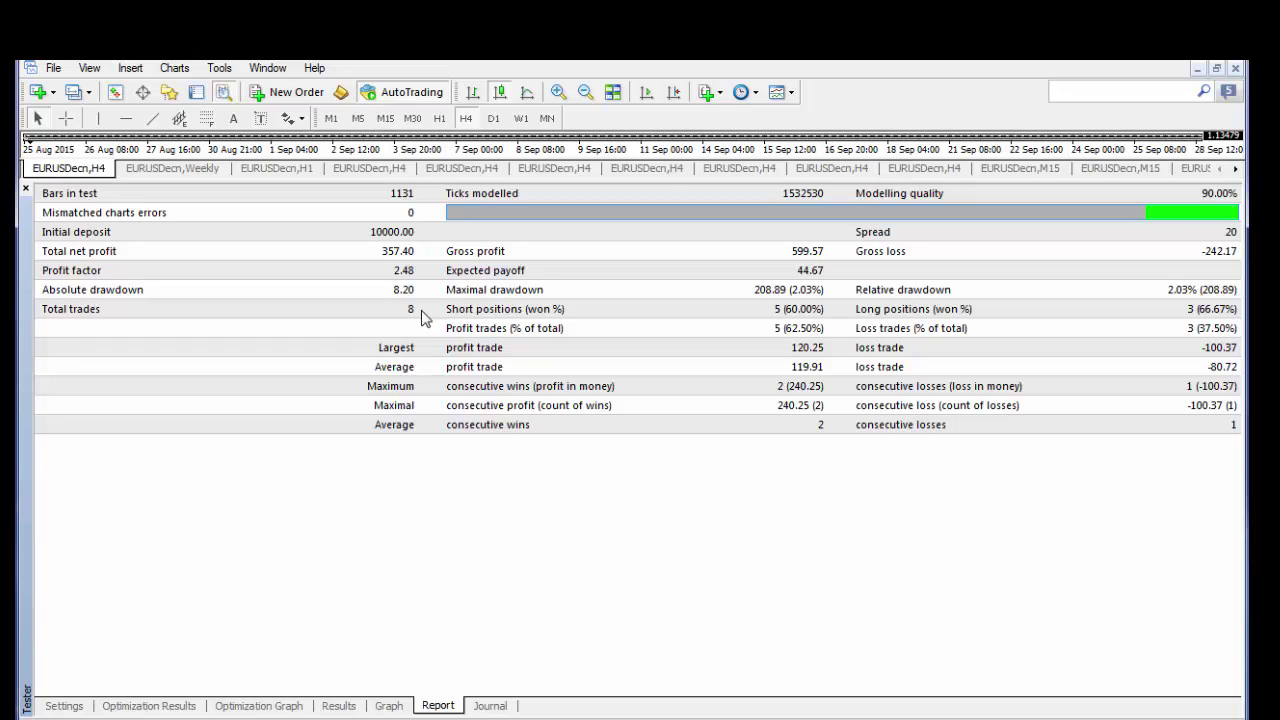
- Check the balance graph and the trade list ending at 10357.40, then return to tester settings
{"action": "left_click", "coordinate": [388, 706]}
{"action": "left_click", "coordinate": [338, 706]}
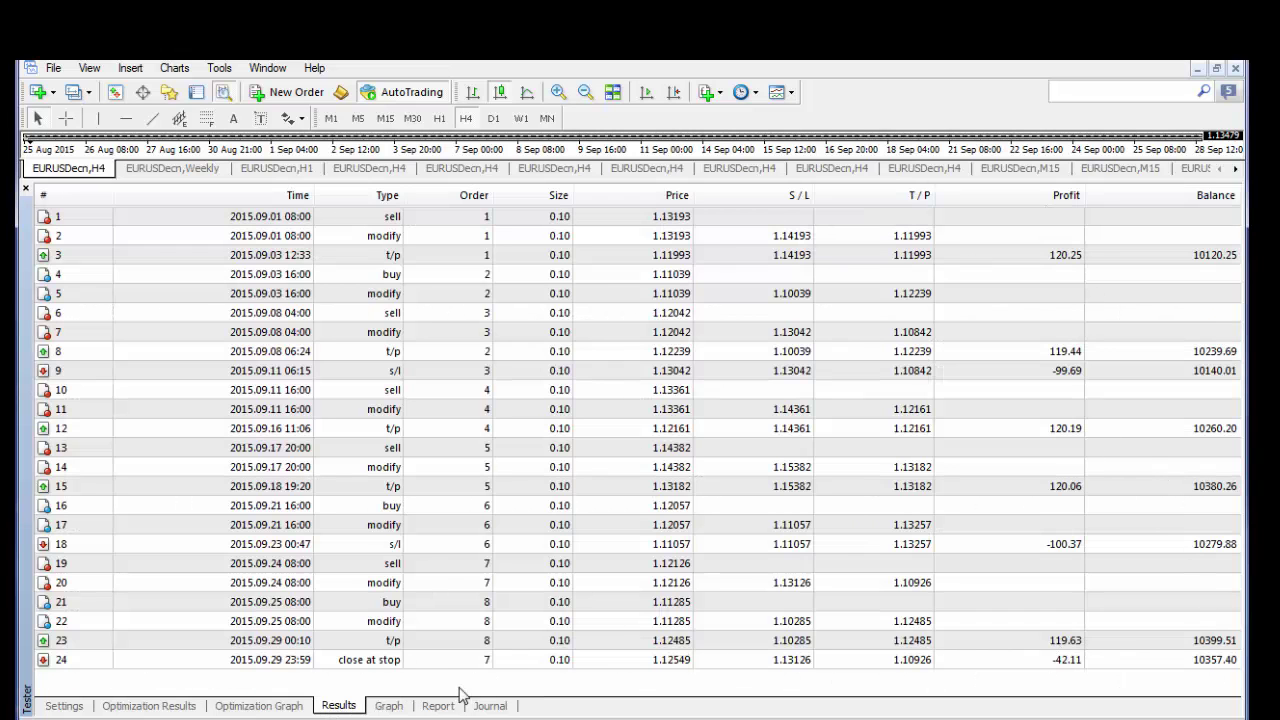
{"action": "left_click", "coordinate": [60, 706]}
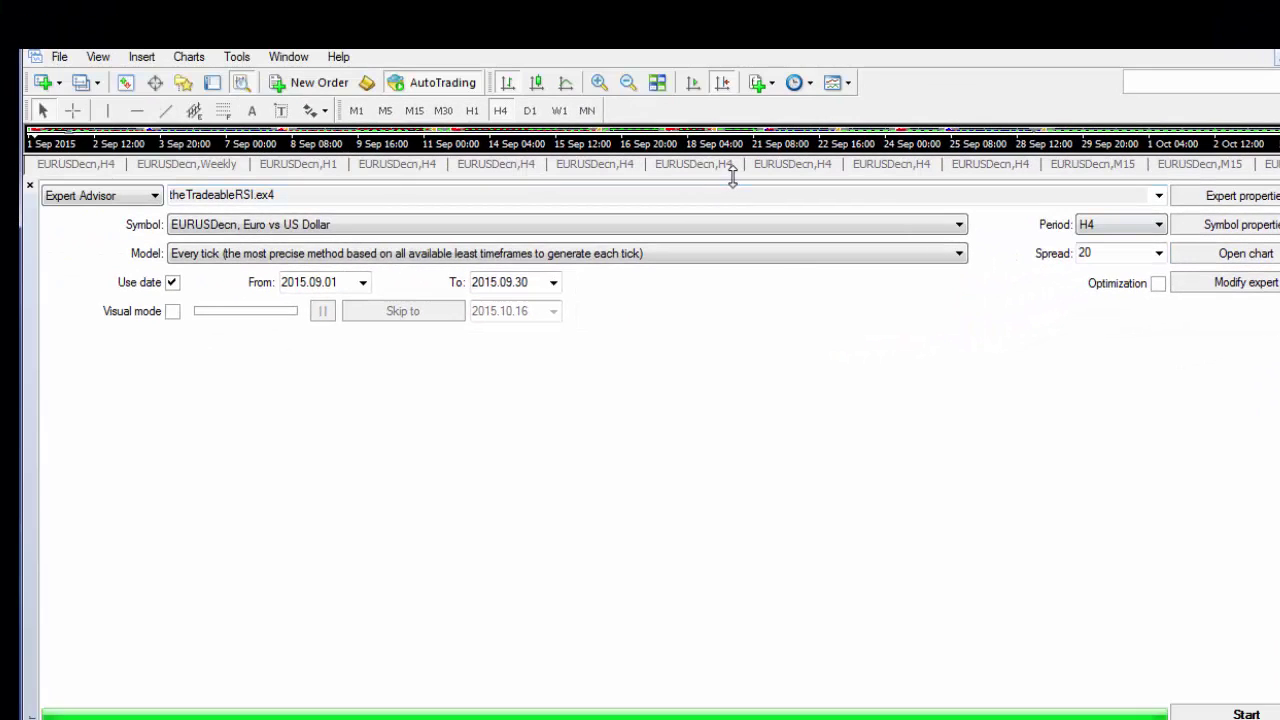
- Shrink the tester panel and scroll the EURUSDecn H4 chart back to late August 2015
{"action": "left_click_drag", "start_coordinate": [734, 176], "coordinate": [737, 413]}
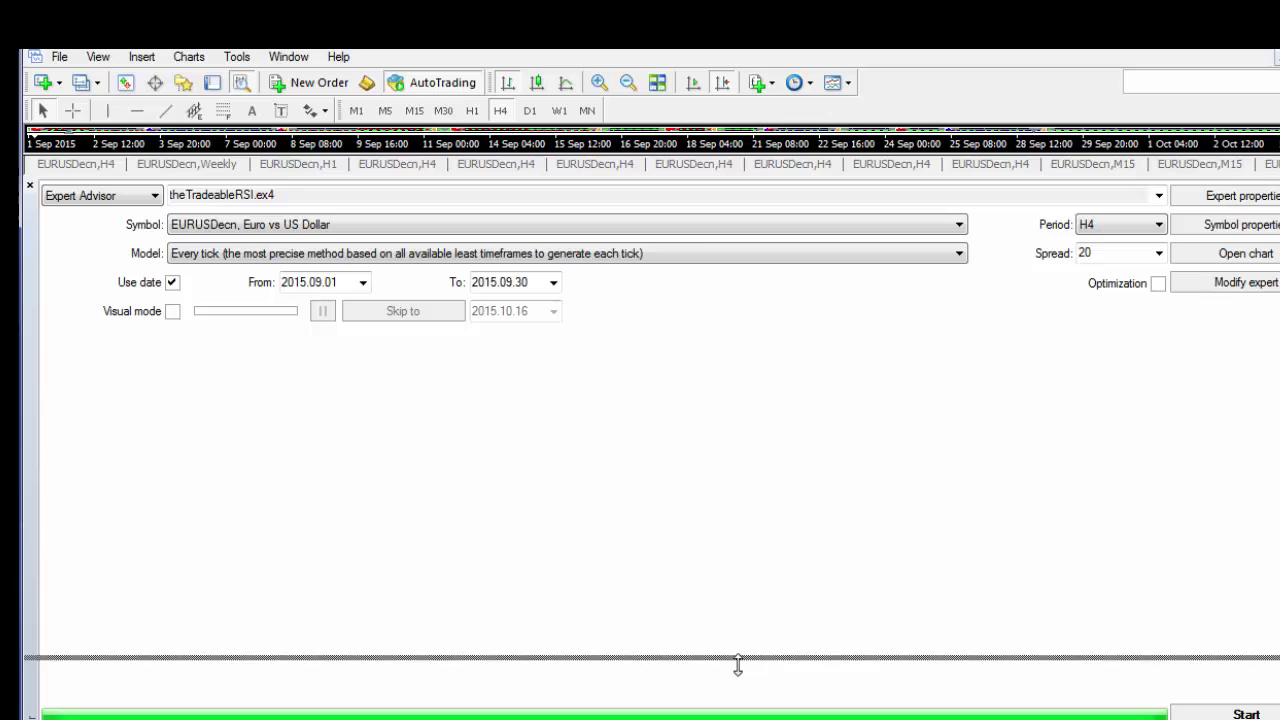
{"action": "left_click_drag", "start_coordinate": [737, 413], "coordinate": [738, 693]}
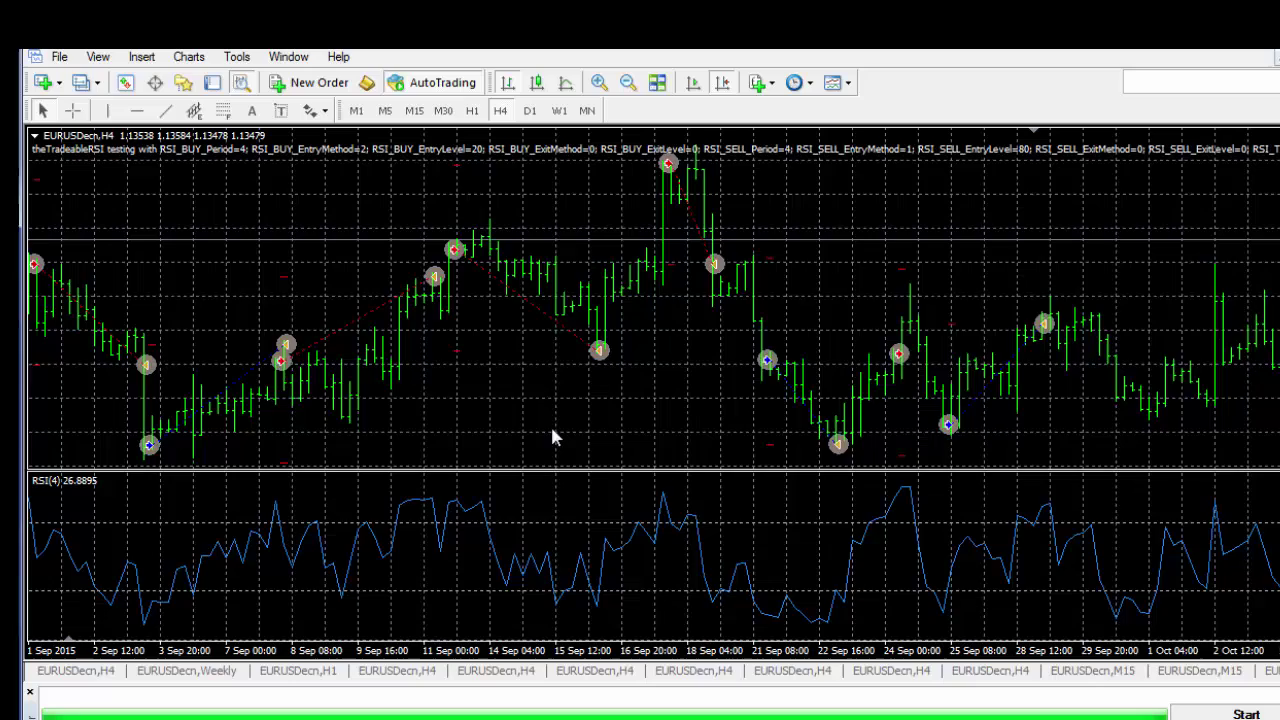
{"action": "left_click_drag", "start_coordinate": [453, 428], "coordinate": [577, 427]}
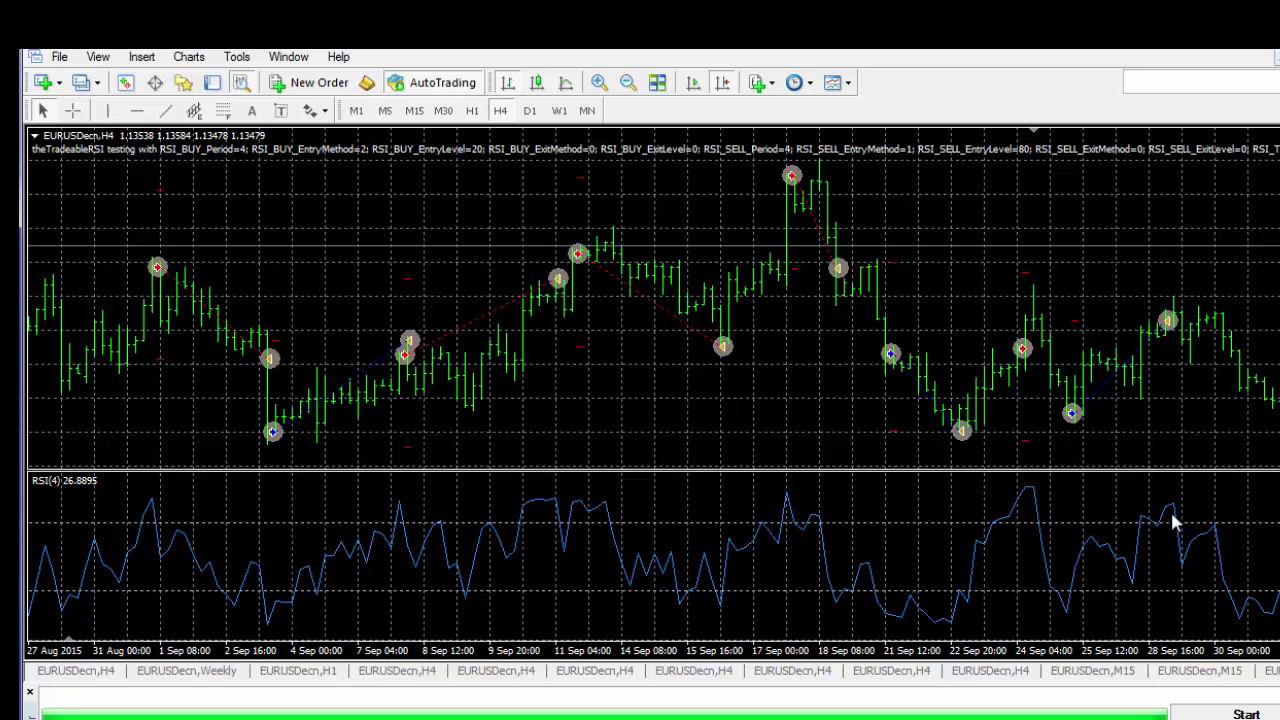
- Change the RSI(4) levels from 30 and 70 to 20 and 80, drawn in yellow
{"action": "right_click", "coordinate": [1034, 495]}
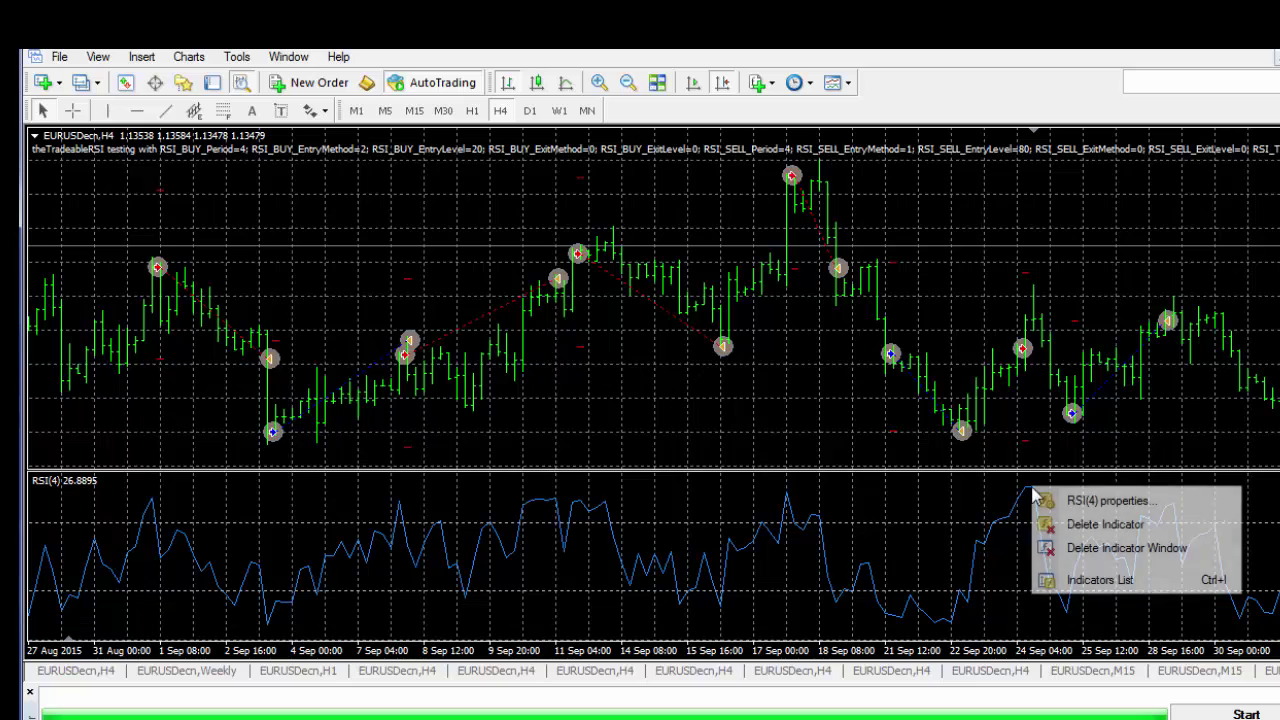
{"action": "left_click", "coordinate": [1064, 503]}
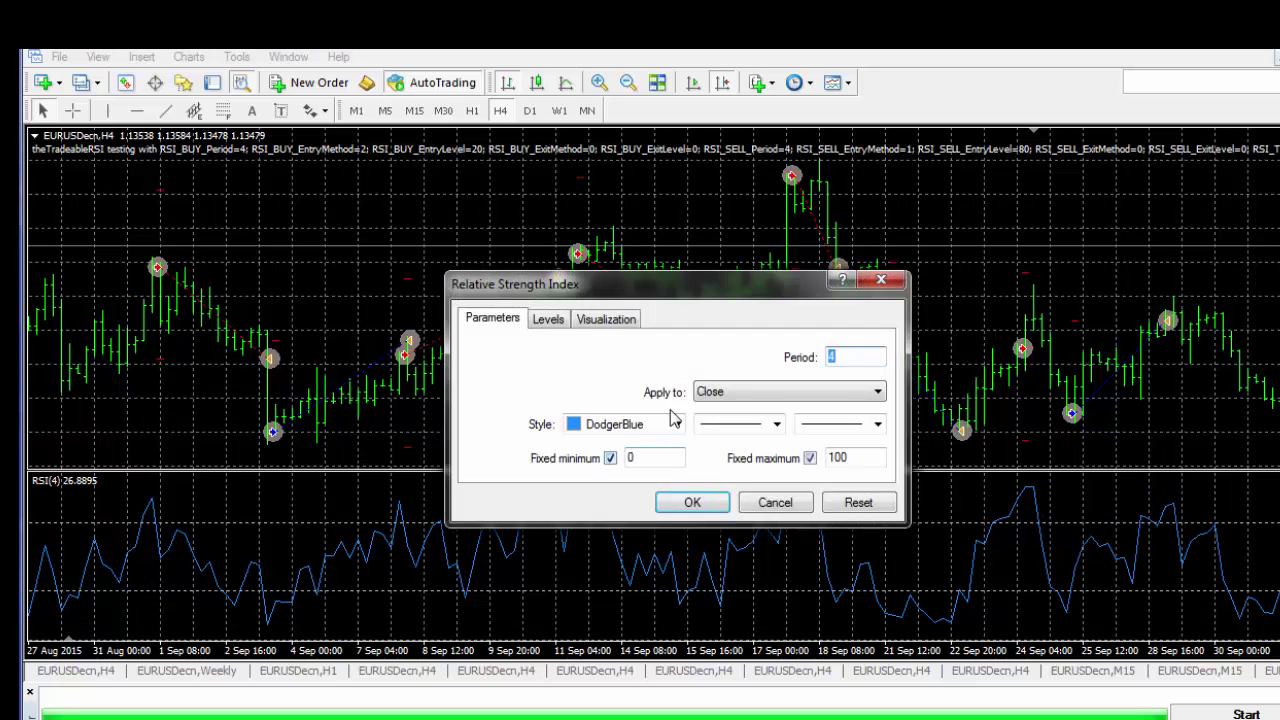
{"action": "left_click", "coordinate": [550, 322]}
{"action": "left_click", "coordinate": [513, 379]}
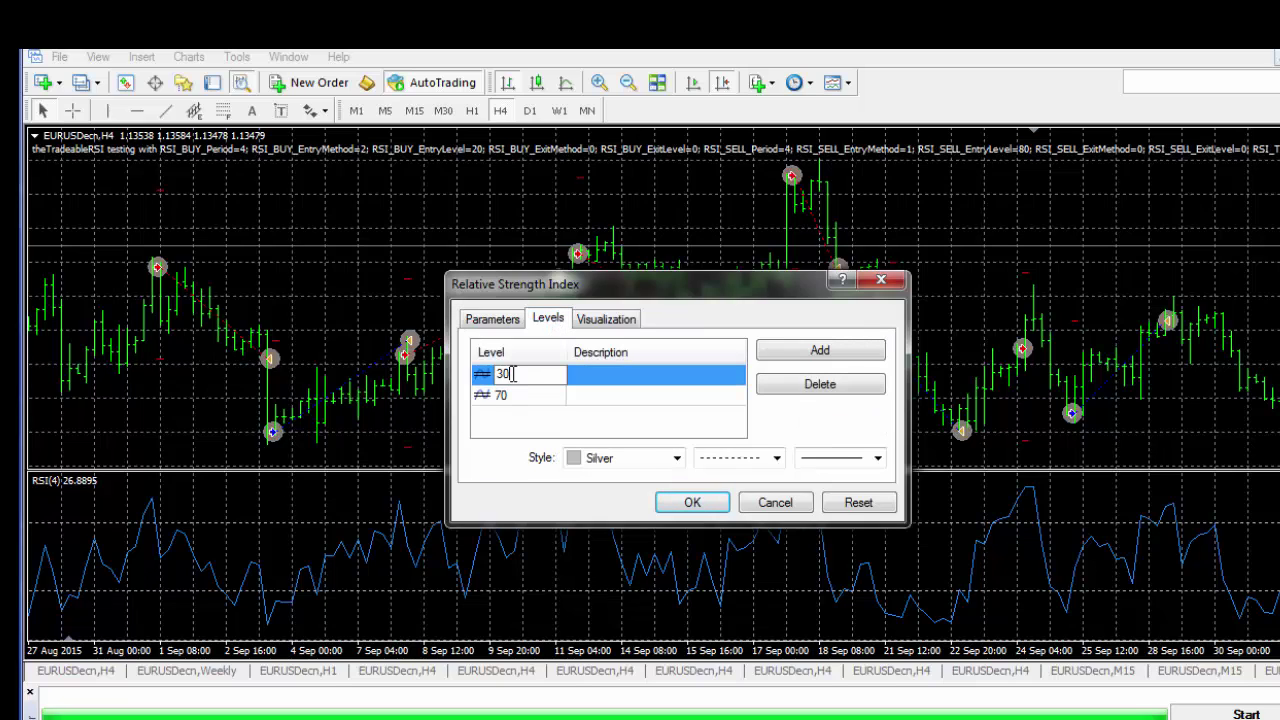
{"action": "type", "text": "20"}
{"action": "left_click", "coordinate": [531, 400]}
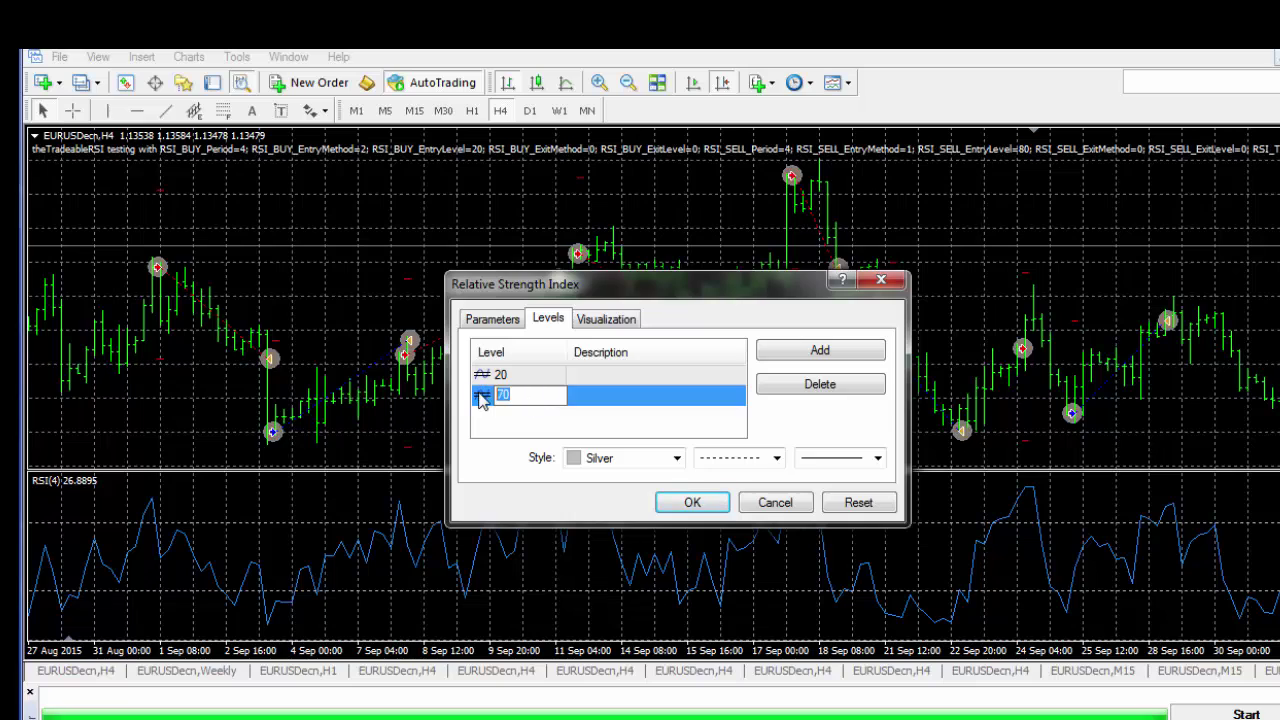
{"action": "type", "text": "80"}
{"action": "left_click", "coordinate": [676, 458]}
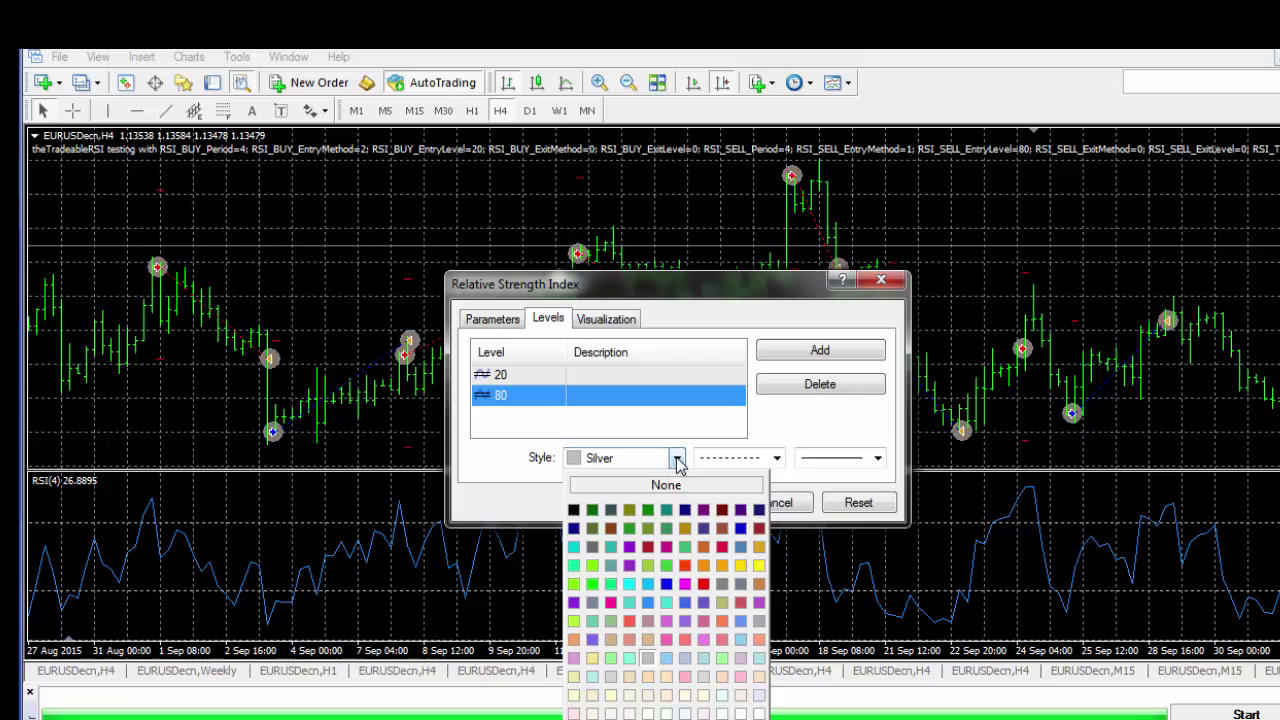
{"action": "left_click", "coordinate": [759, 565]}
{"action": "left_click", "coordinate": [692, 505]}
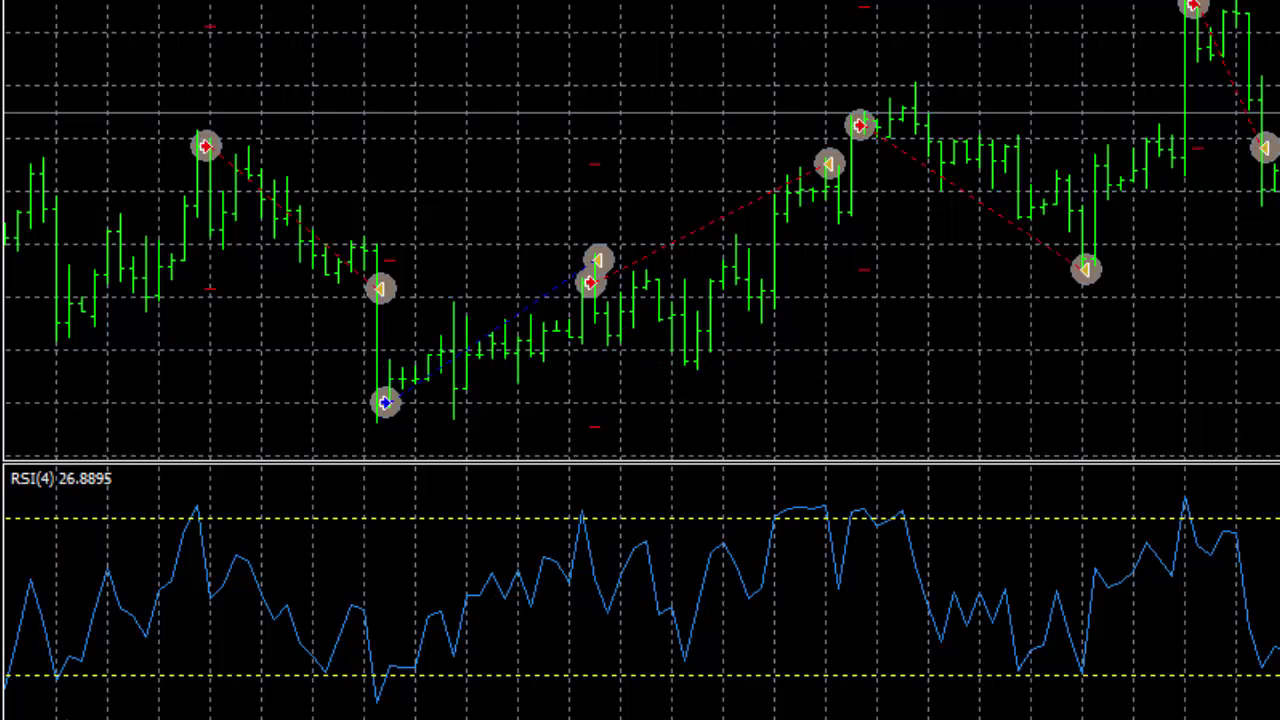
- Place a vertical line through the first sell entry, aligned with the RSI peak
{"action": "left_click", "coordinate": [184, 16]}
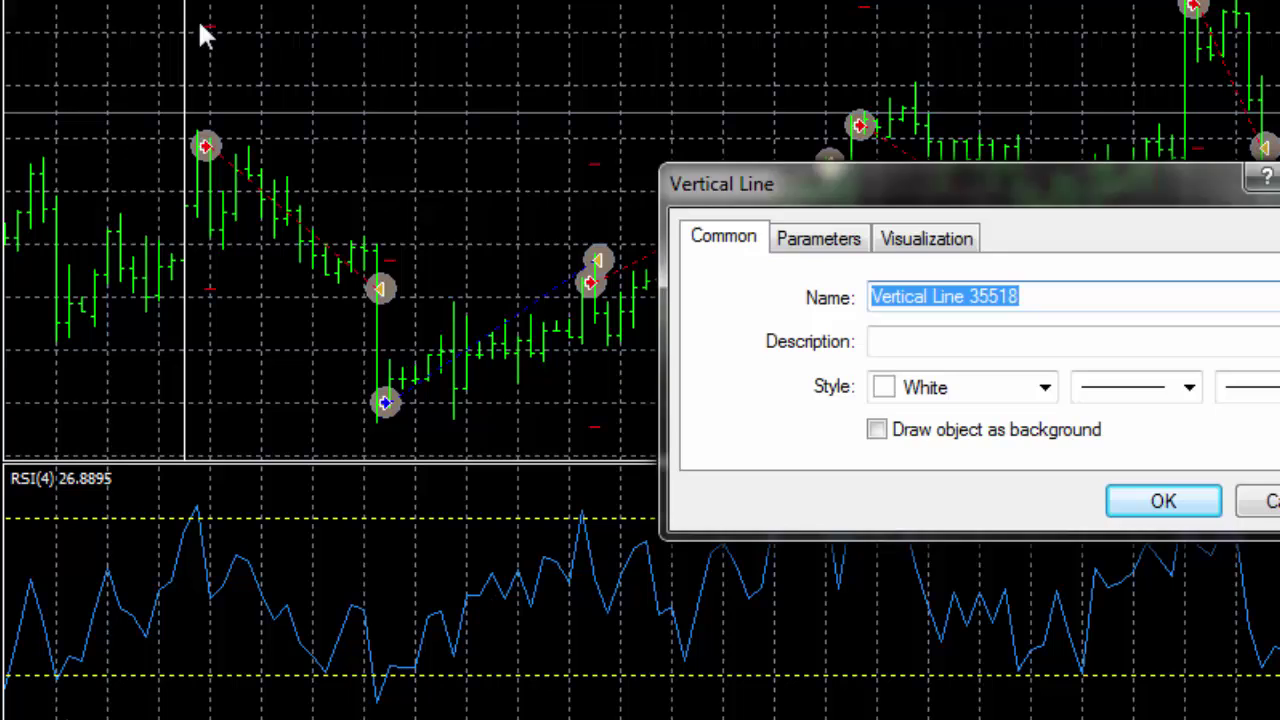
{"action": "left_click", "coordinate": [1140, 505]}
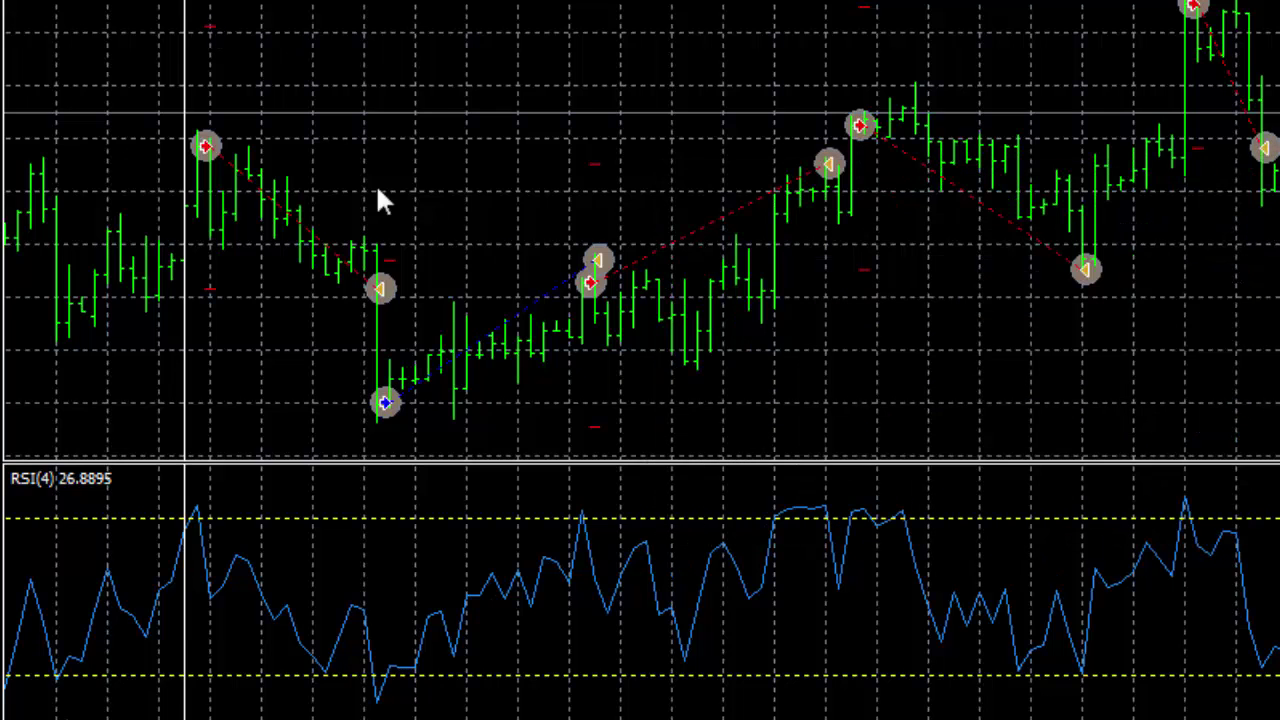
{"action": "double_click", "coordinate": [186, 76]}
{"action": "left_click_drag", "start_coordinate": [186, 76], "coordinate": [201, 76]}
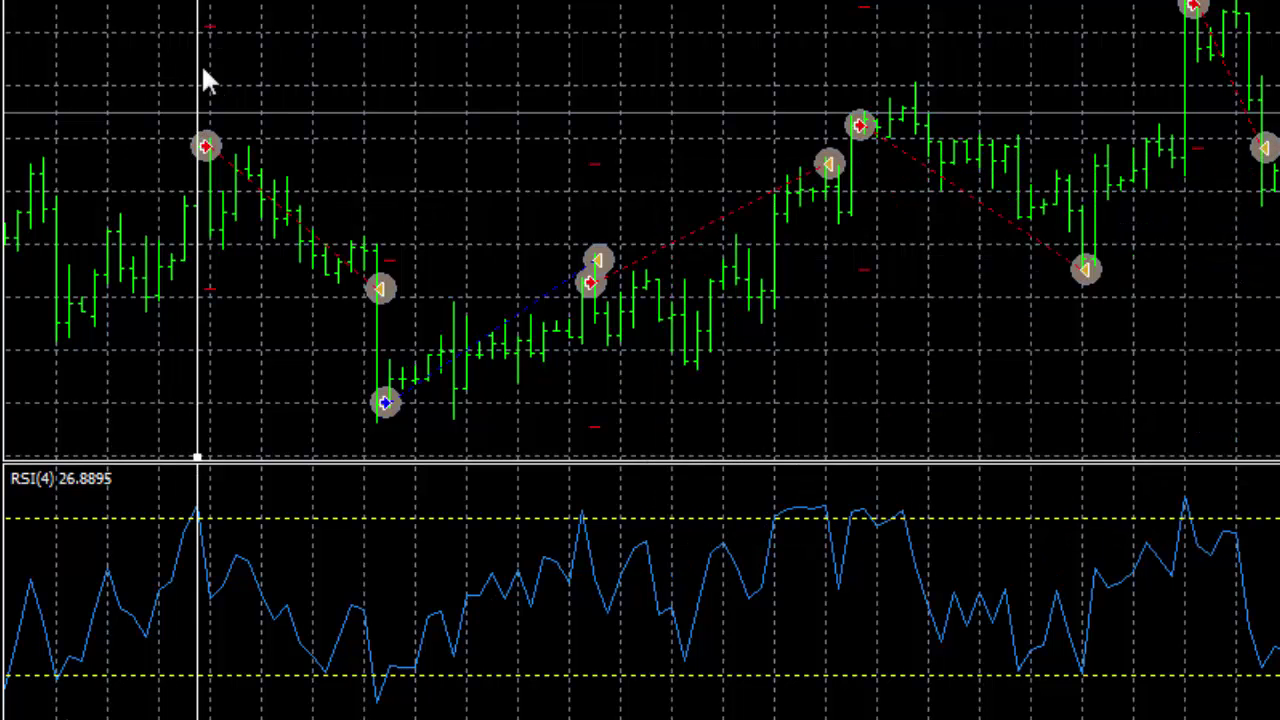
{"action": "left_click", "coordinate": [203, 73]}
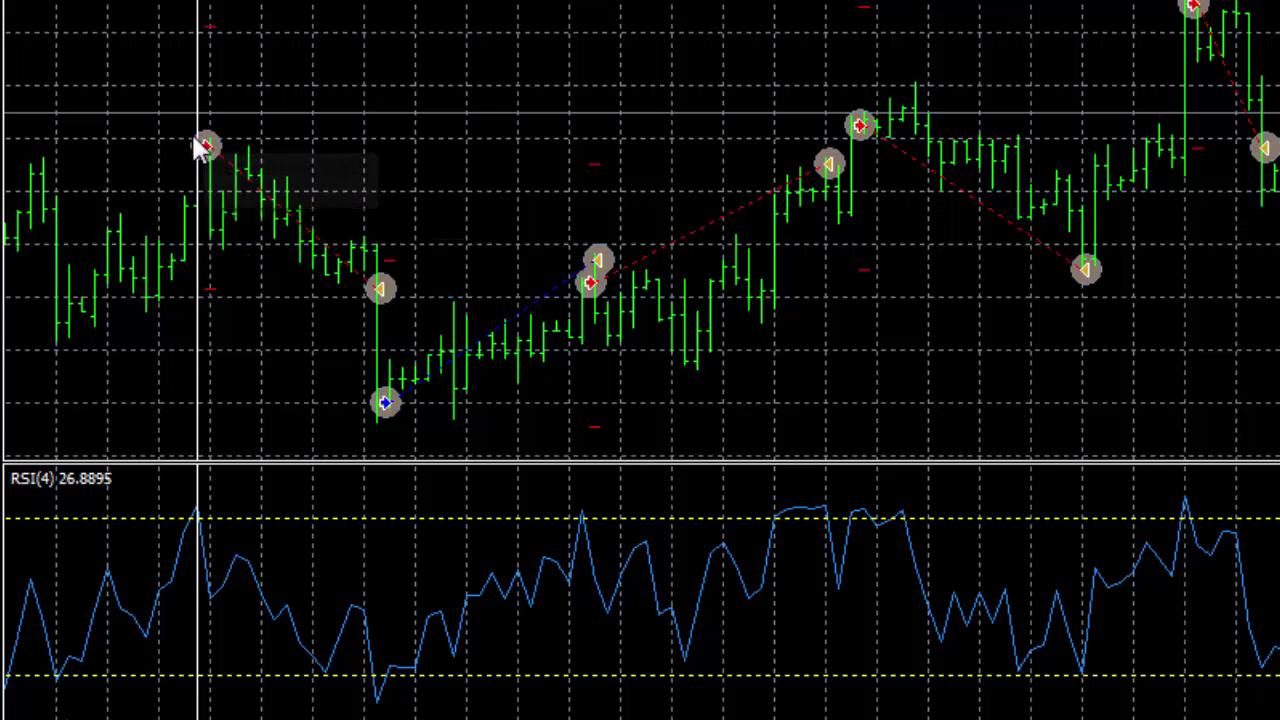
- Measure the first sell entry with the crosshair: 0.10-lot sell at 1.13193, closed at 1.11993
{"action": "middle_click", "coordinate": [210, 37]}
{"action": "left_click_drag", "start_coordinate": [205, 37], "coordinate": [205, 147]}
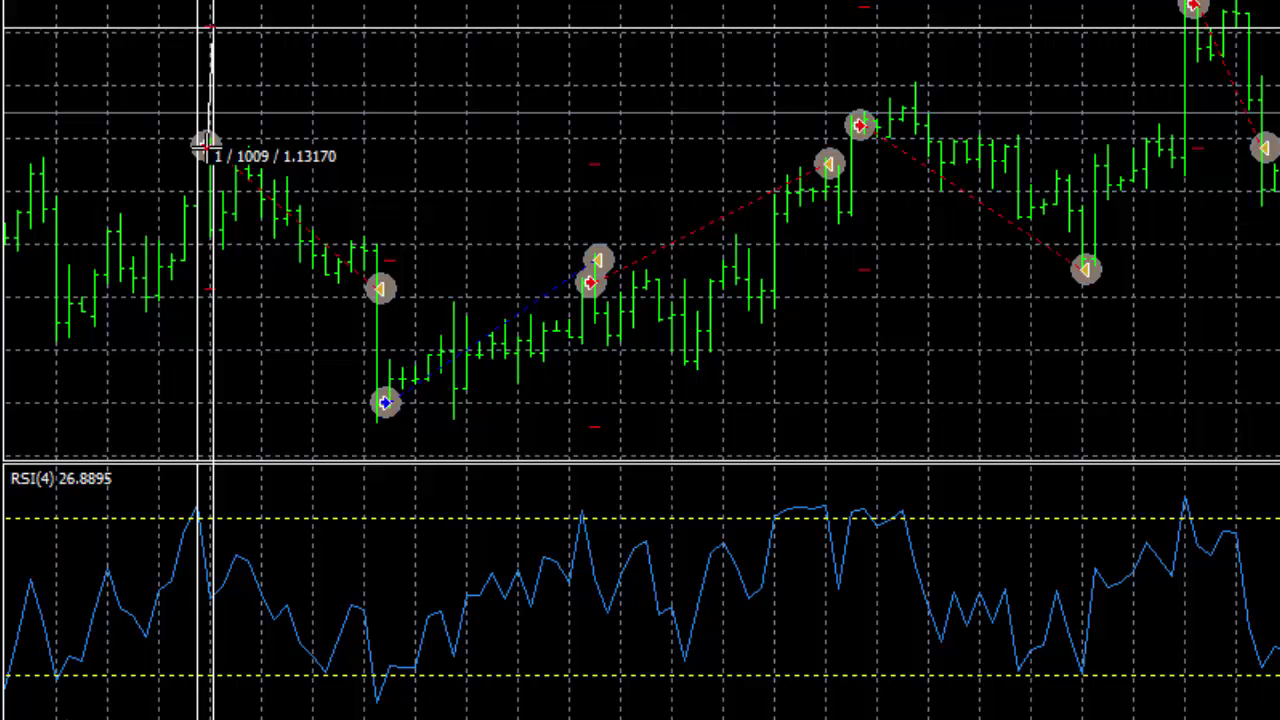
{"action": "middle_click", "coordinate": [247, 100]}
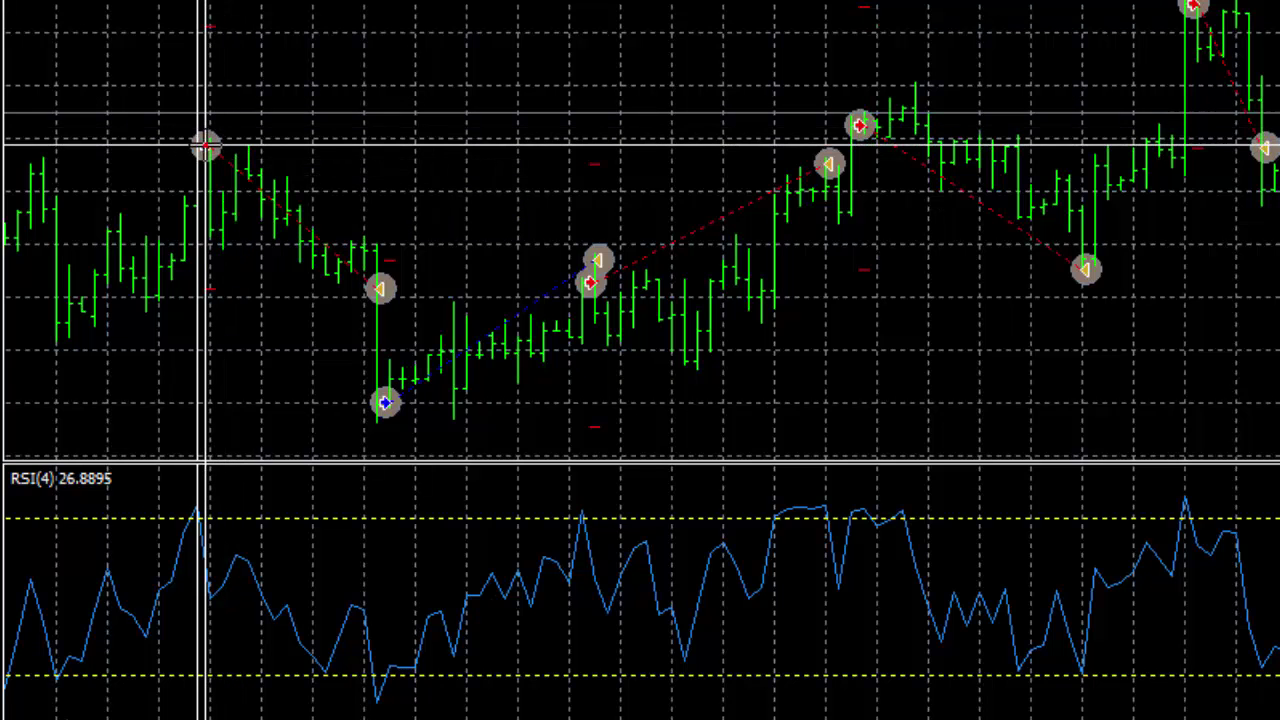
{"action": "left_click_drag", "start_coordinate": [205, 147], "coordinate": [216, 290]}
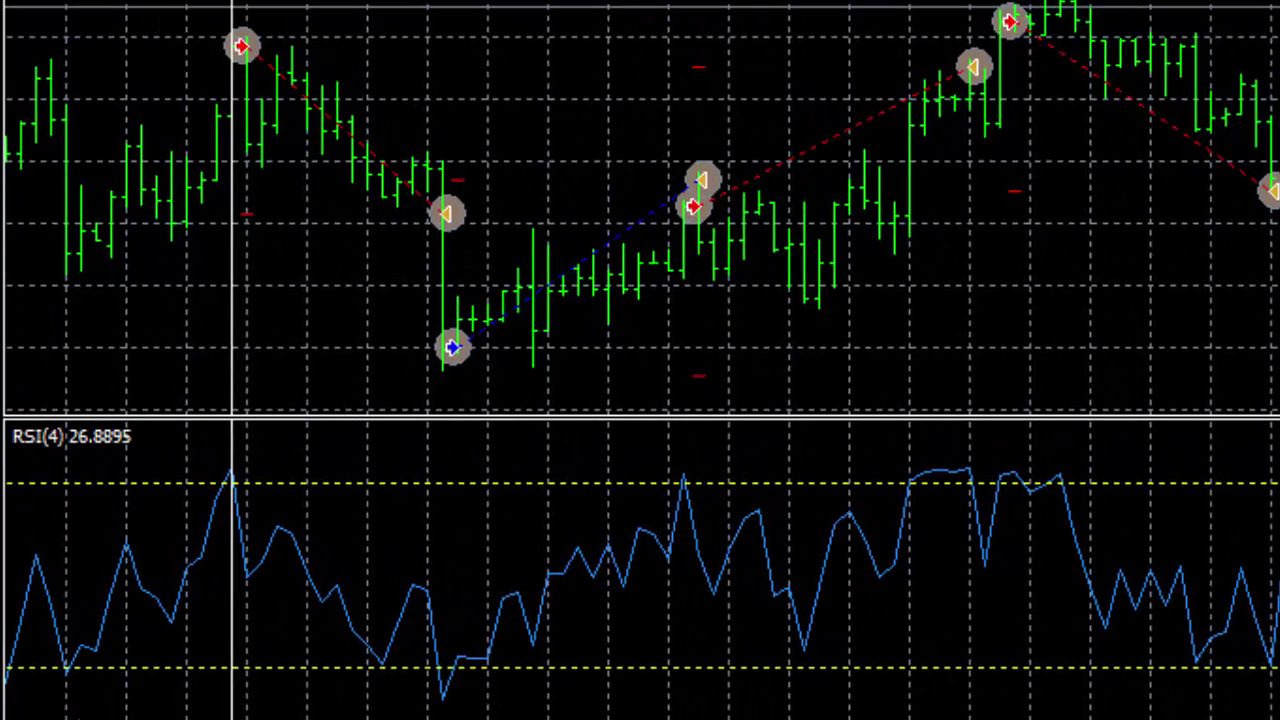
- Add a vertical line on trade #2, the 0.10-lot buy at 1.11039 at the RSI dip
{"action": "left_click", "coordinate": [428, 200]}
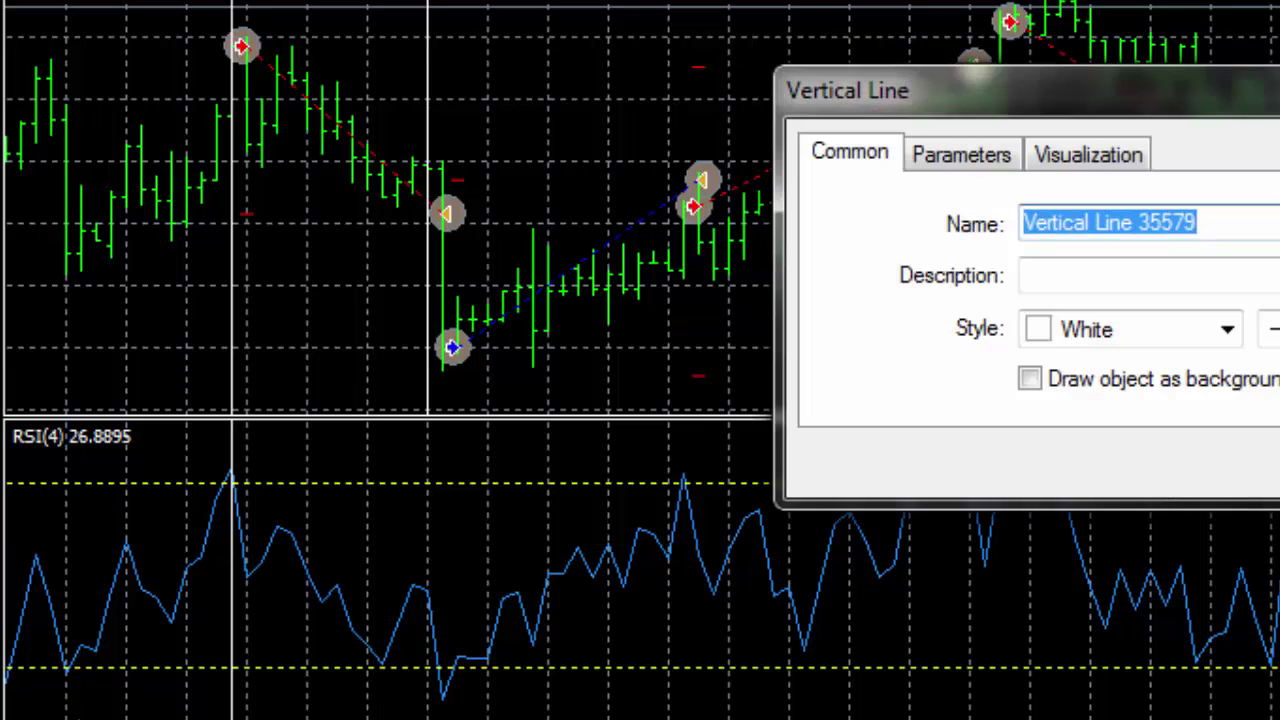
{"action": "key", "text": "Return"}
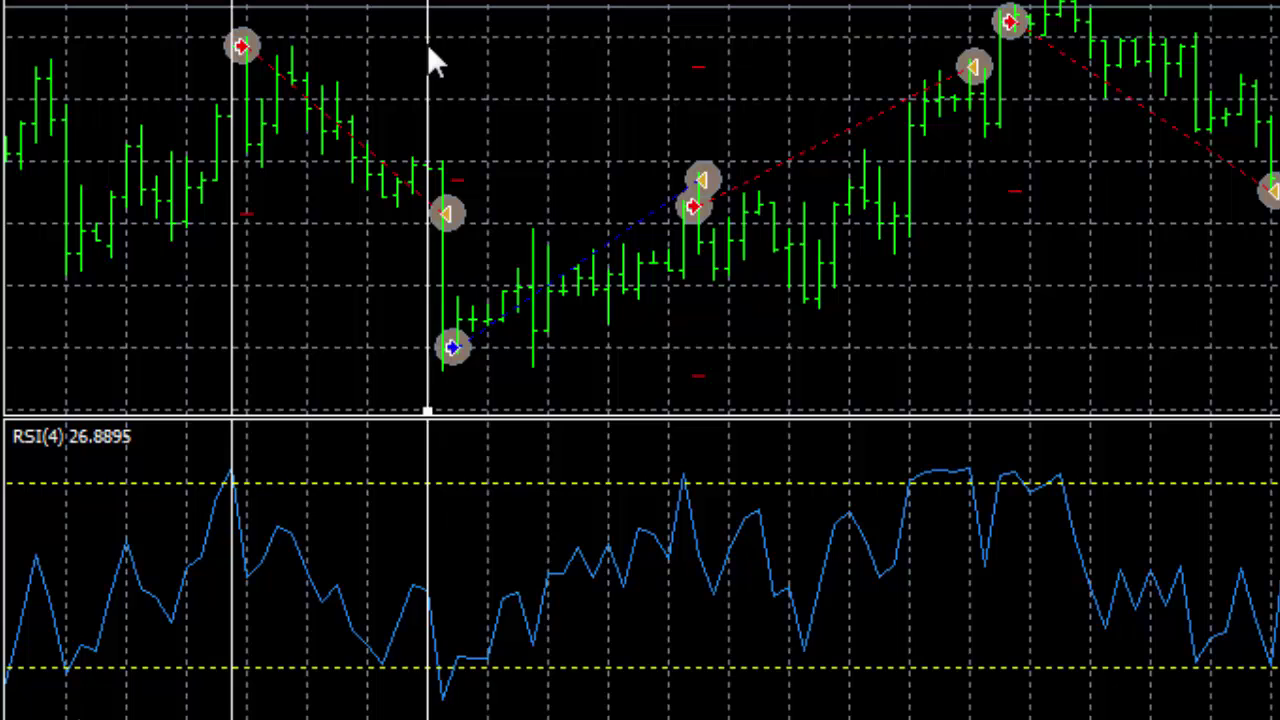
{"action": "left_click_drag", "start_coordinate": [428, 47], "coordinate": [443, 47]}
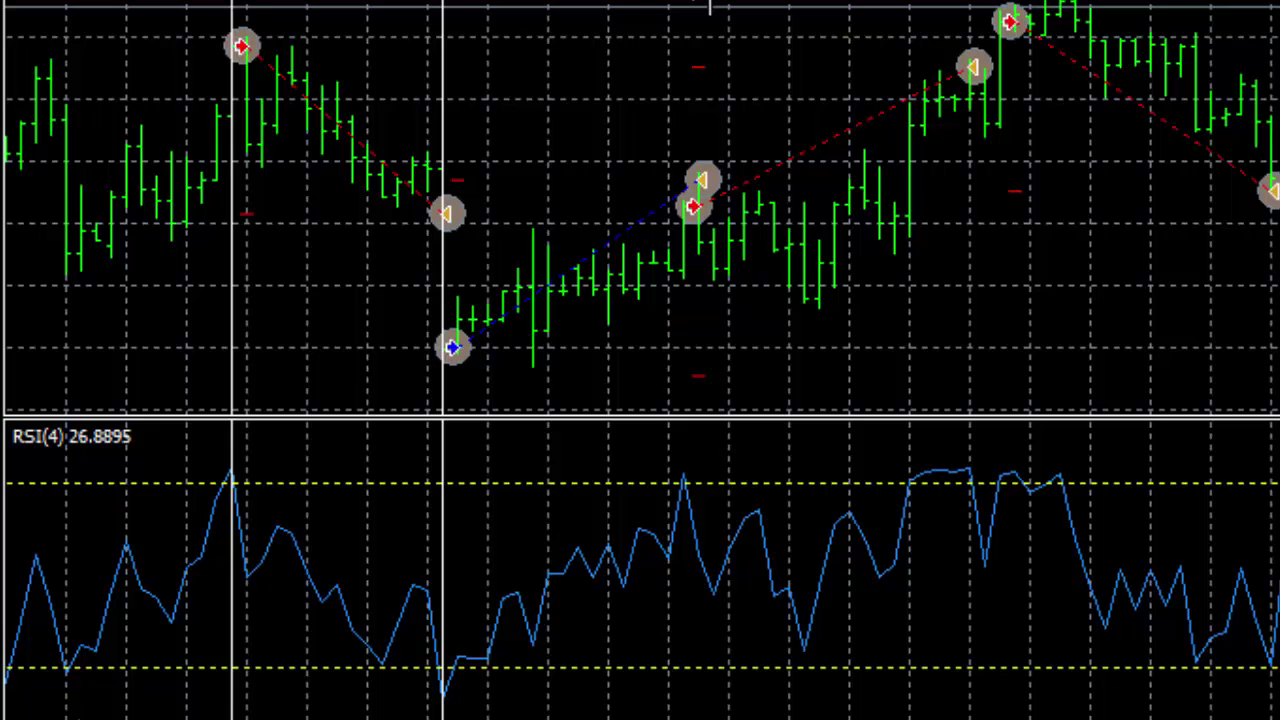
- Place a vertical line aligned with the next red sell arrow
{"action": "left_click", "coordinate": [700, 15]}
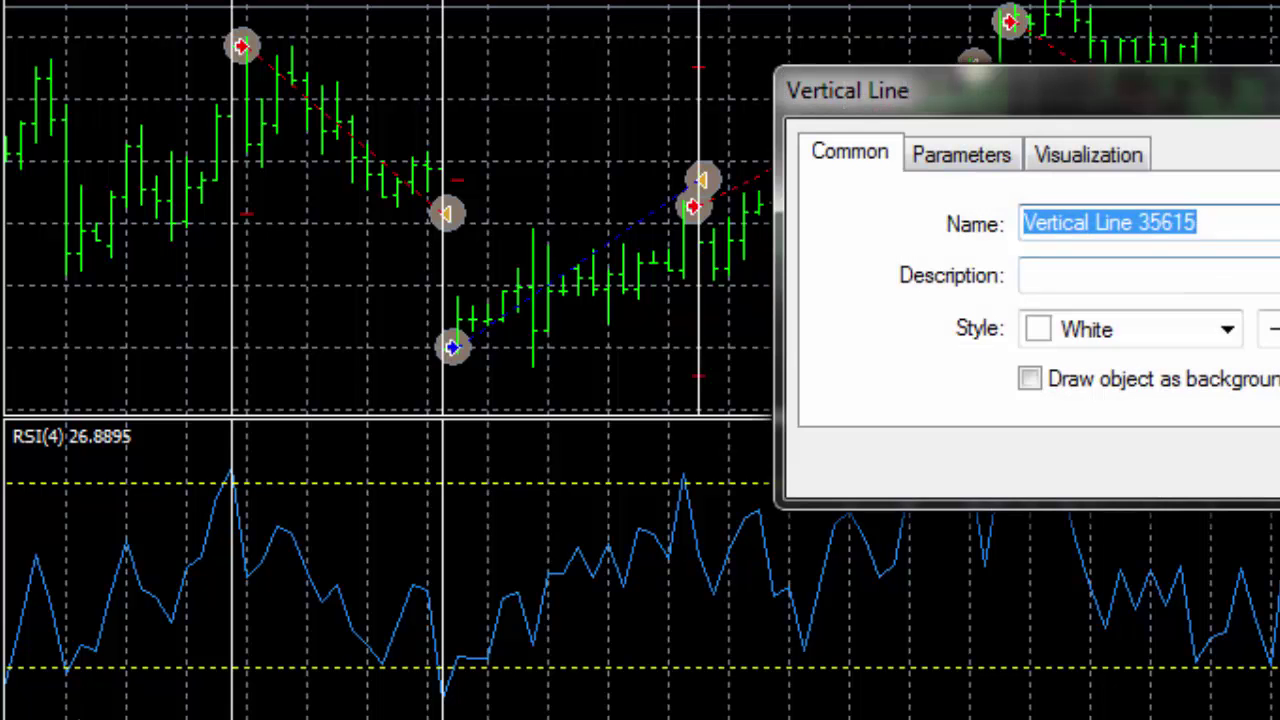
{"action": "key", "text": "Return"}
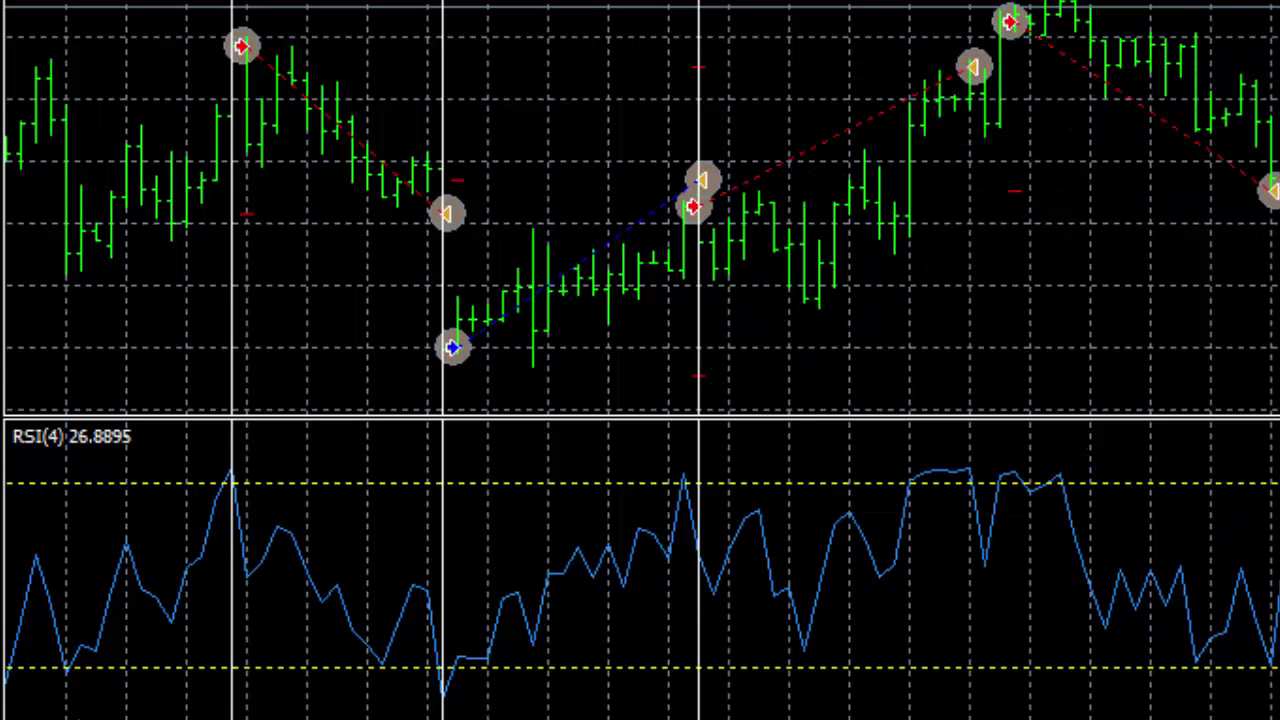
{"action": "double_click", "coordinate": [697, 15]}
{"action": "left_click_drag", "start_coordinate": [697, 411], "coordinate": [683, 411]}
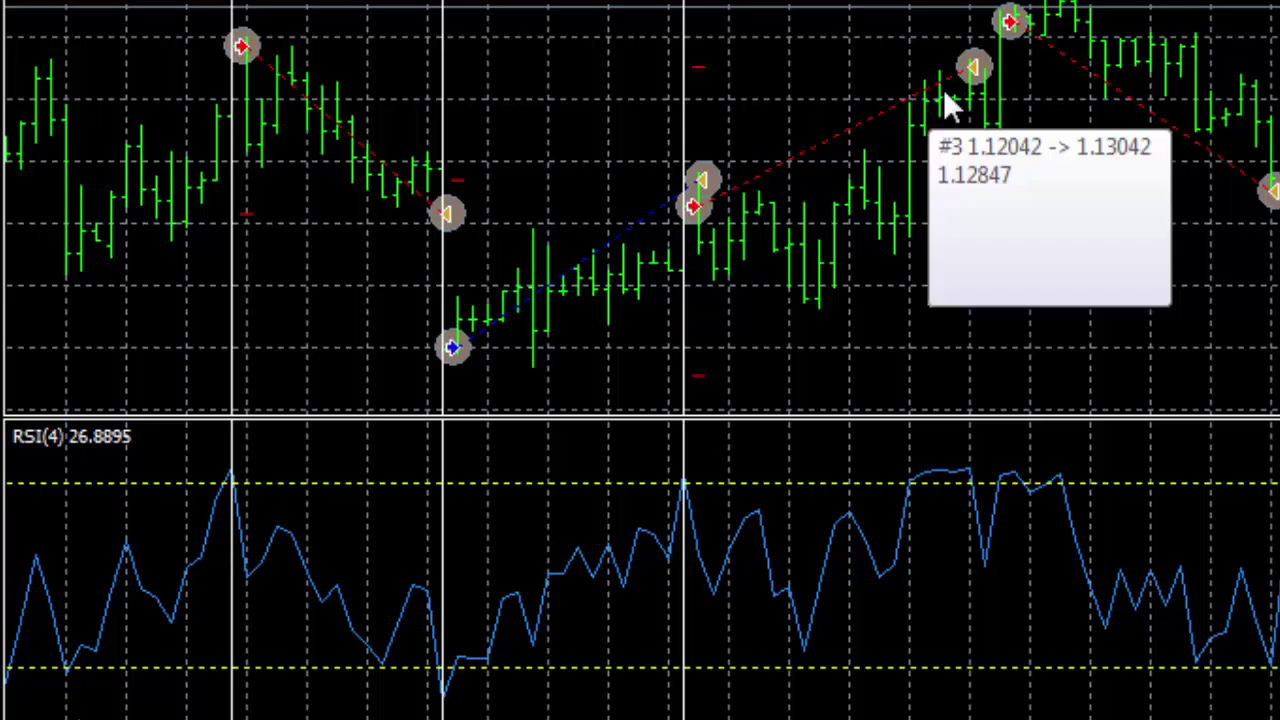
- Measure from the sell entry with the crosshair, reading RSI 80.65 and 83.88 on 2015.09.10
{"action": "middle_click", "coordinate": [780, 47]}
{"action": "left_click_drag", "start_coordinate": [705, 66], "coordinate": [692, 205]}
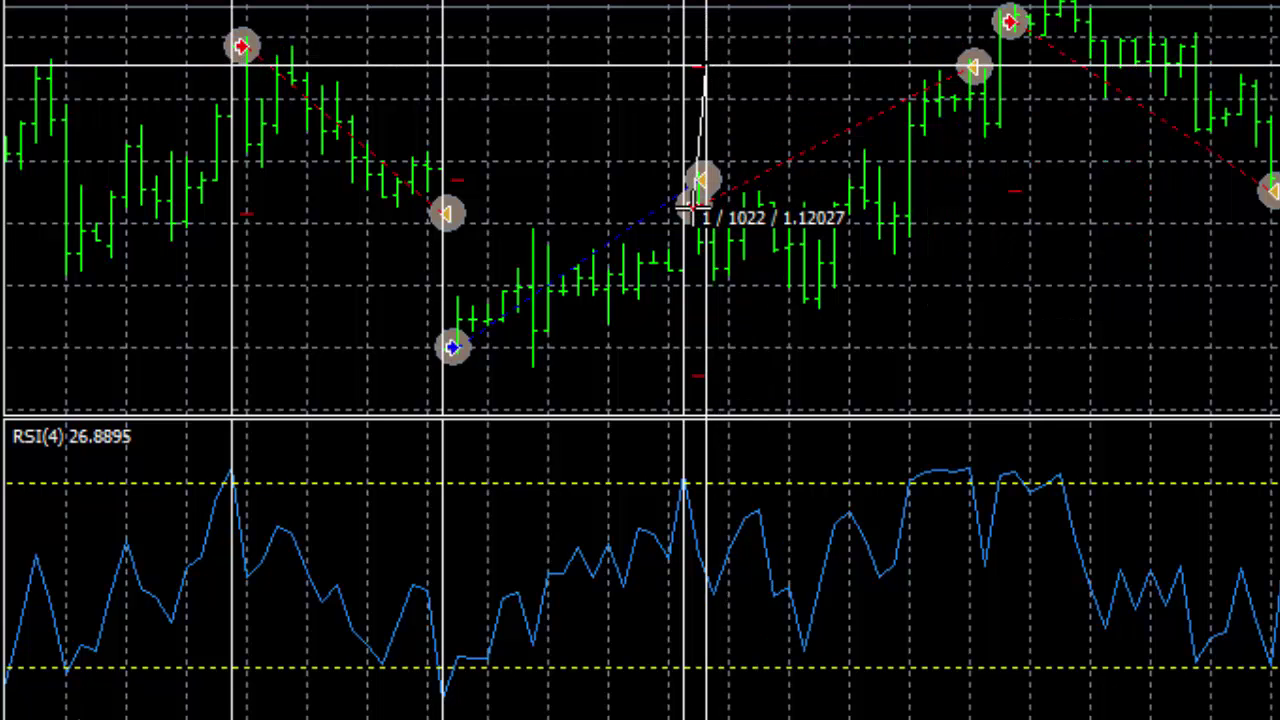
{"action": "middle_click", "coordinate": [745, 52]}
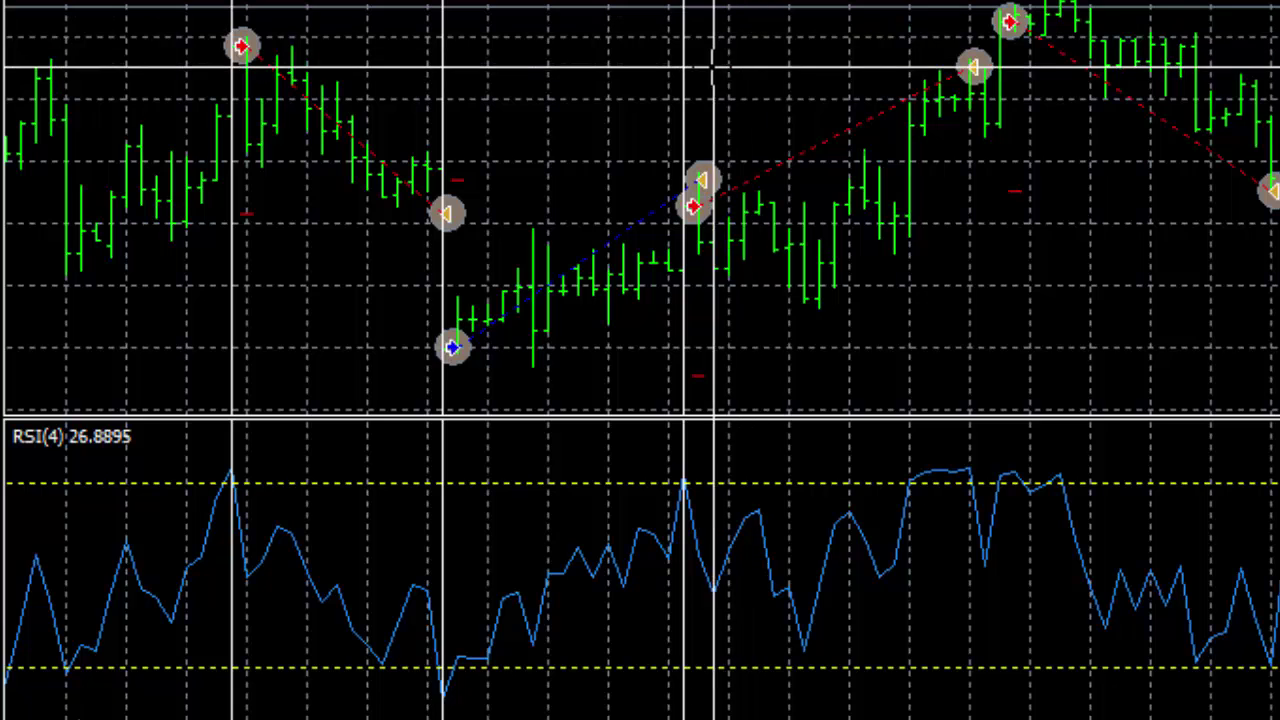
{"action": "mouse_move", "coordinate": [692, 209]}
{"action": "left_mouse_down"}
{"action": "mouse_move", "coordinate": [688, 381]}
{"action": "mouse_move", "coordinate": [724, 385]}
{"action": "left_mouse_up"}
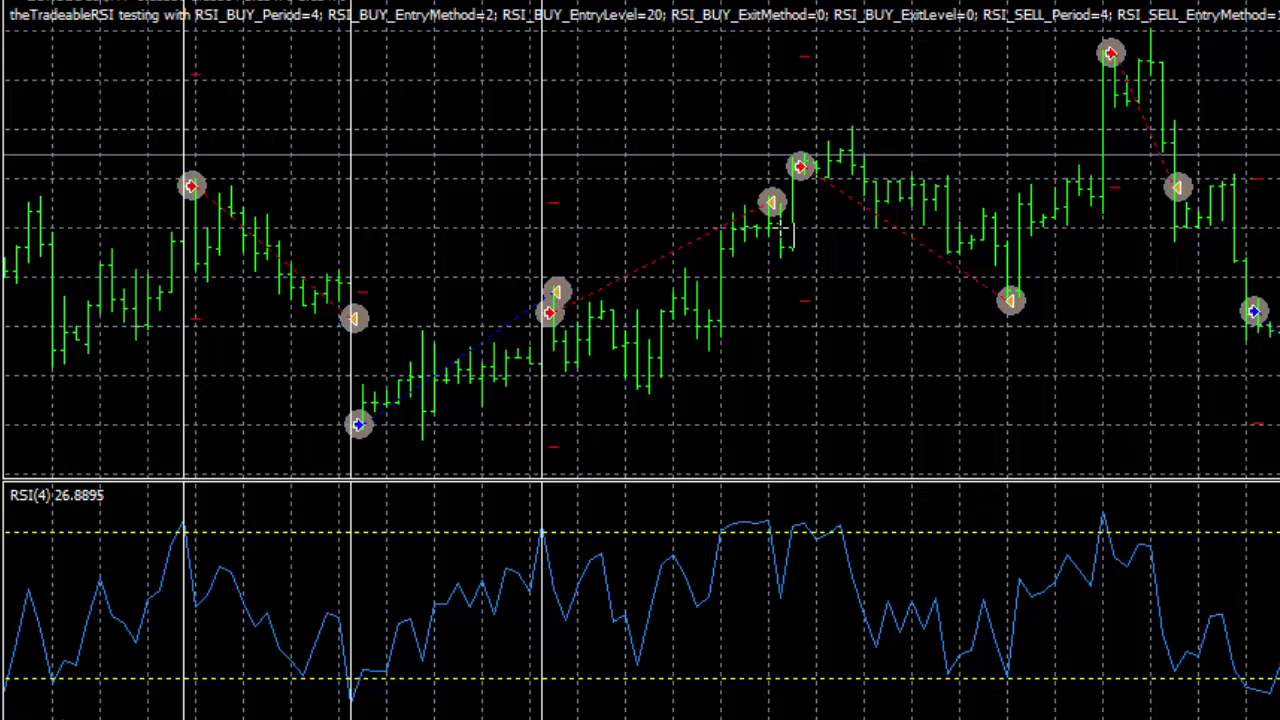
- Add vertical lines at the next two sell entries, then scroll to the later September trades
{"action": "left_click", "coordinate": [793, 278]}
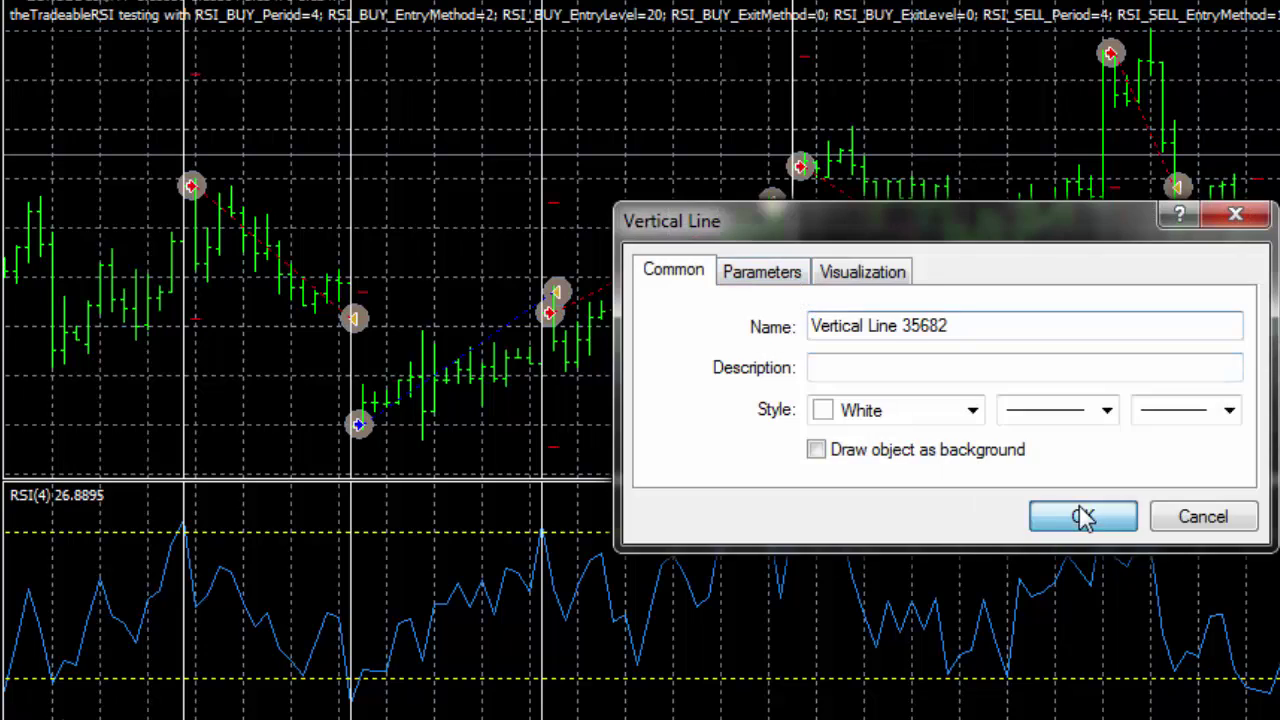
{"action": "left_click", "coordinate": [1080, 517]}
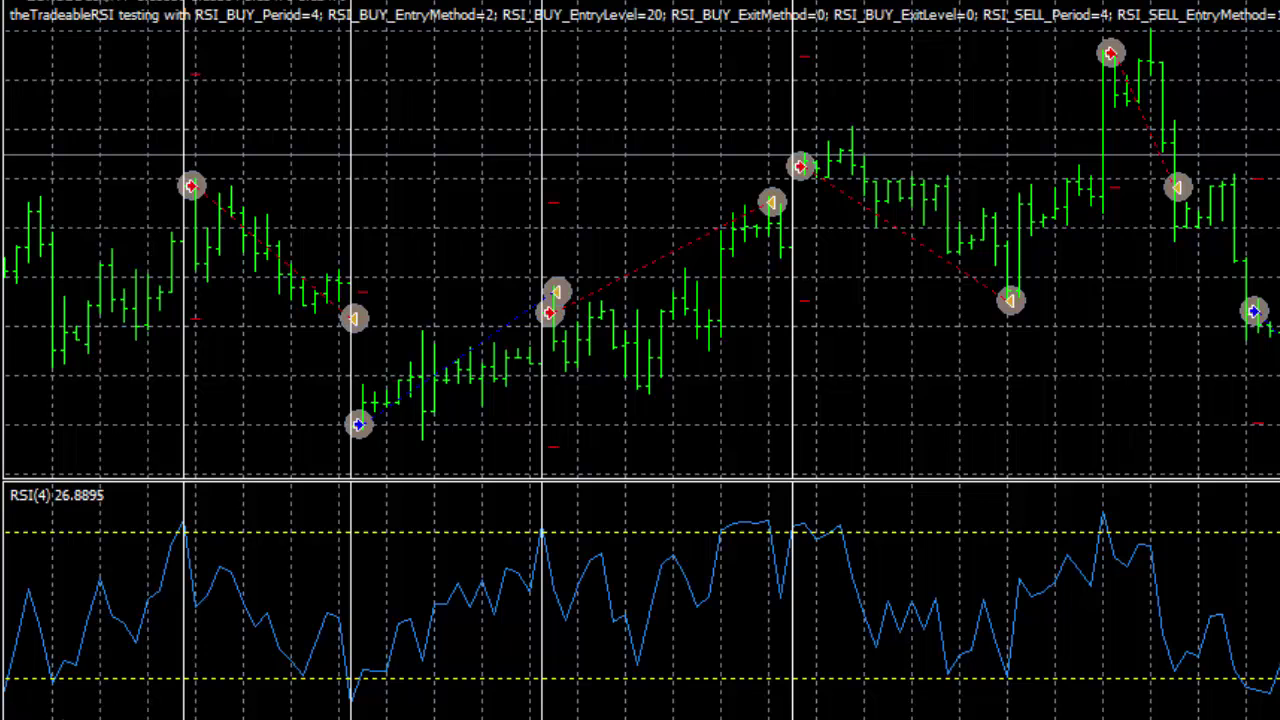
{"action": "left_click", "coordinate": [1104, 384]}
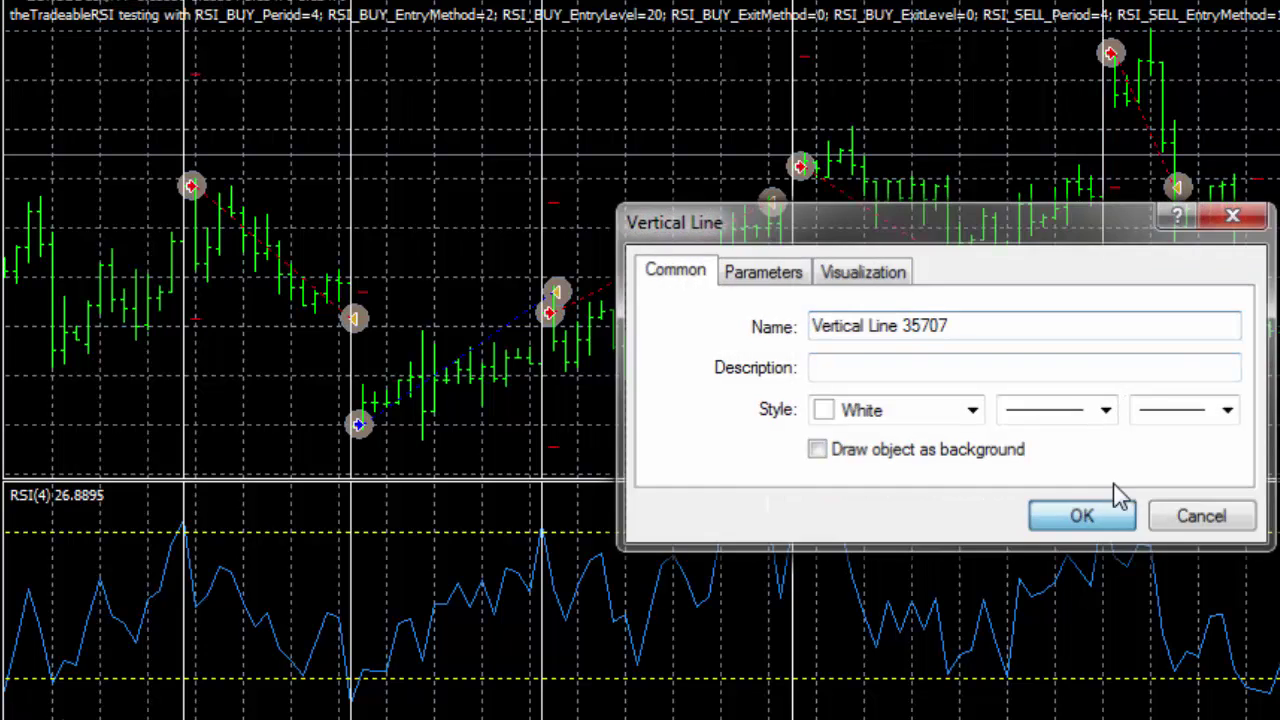
{"action": "left_click", "coordinate": [1100, 510]}
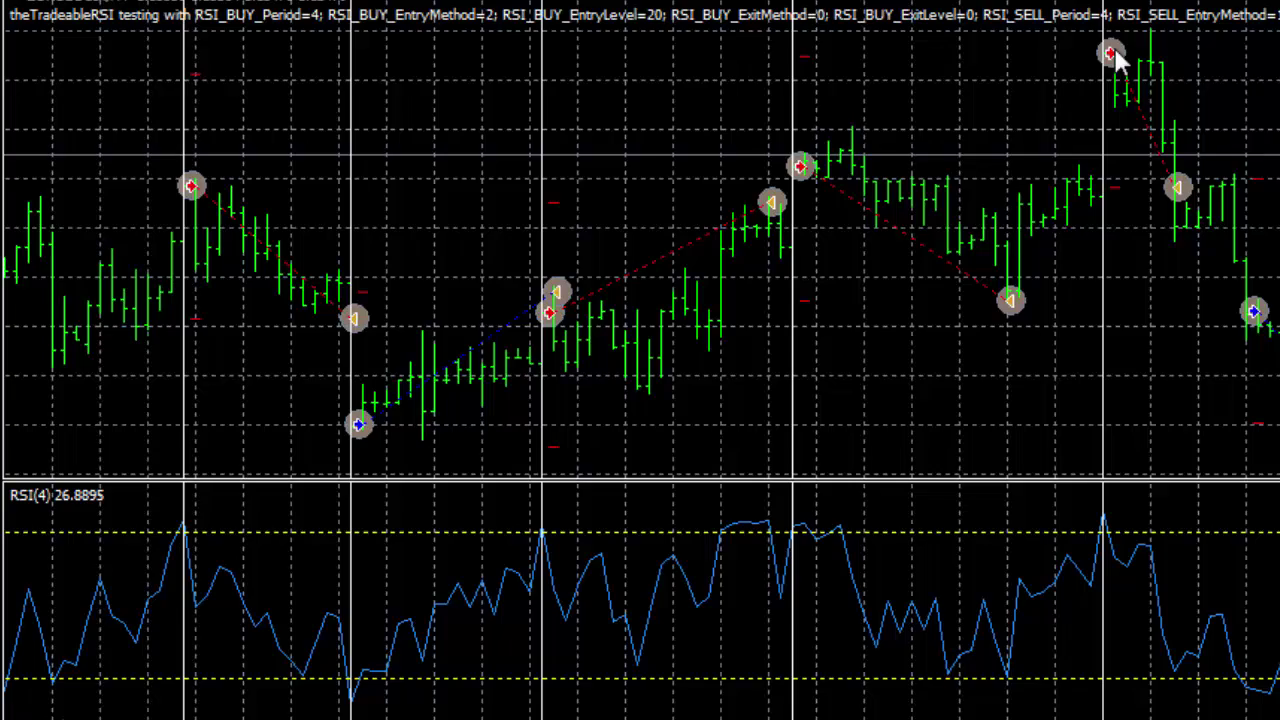
{"action": "mouse_move", "coordinate": [1178, 188]}
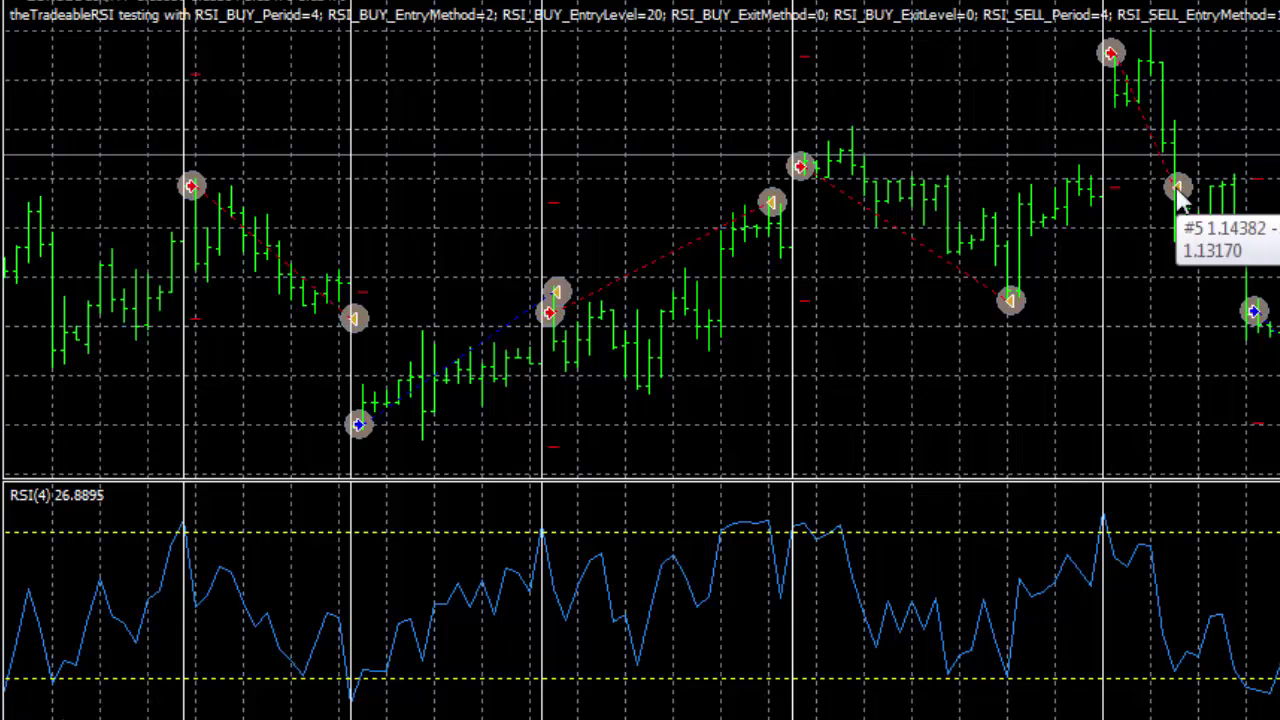
{"action": "left_click_drag", "start_coordinate": [1180, 200], "coordinate": [641, 197]}
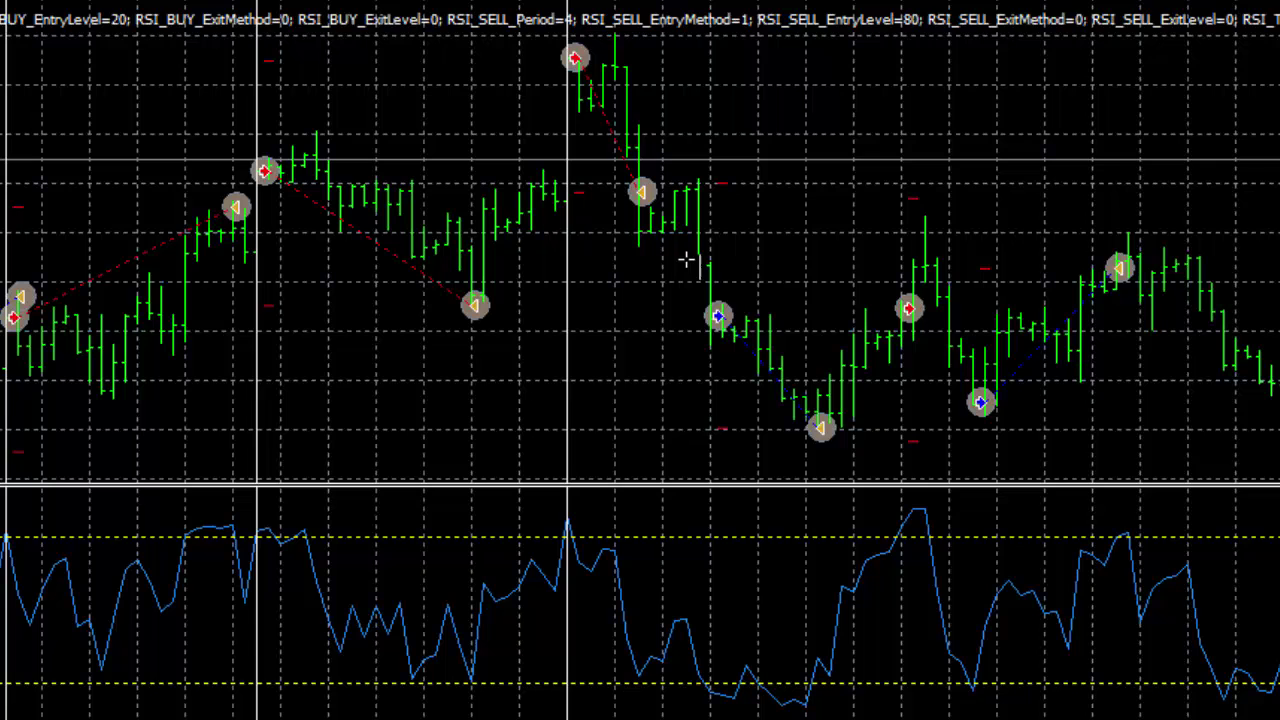
- Mark trade #6, the 0.10-lot buy at 1.12057, with a vertical line through the RSI dip
{"action": "left_click", "coordinate": [711, 195]}
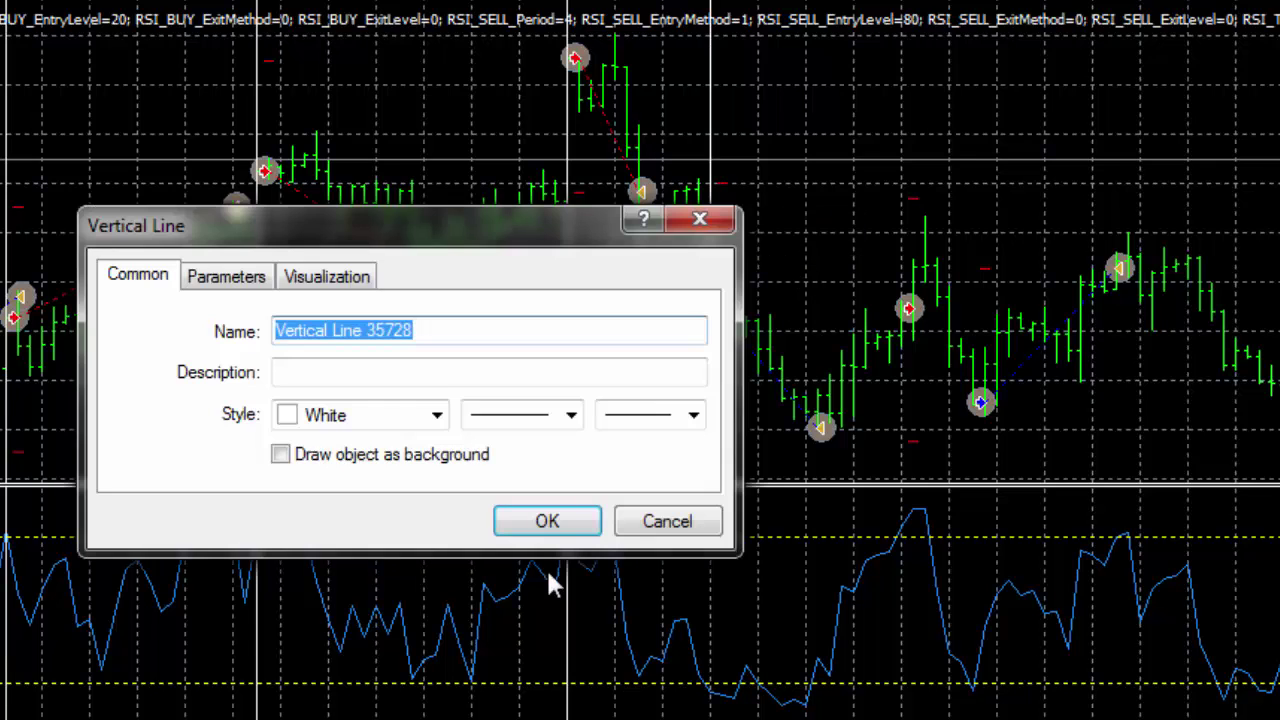
{"action": "left_click", "coordinate": [546, 524]}
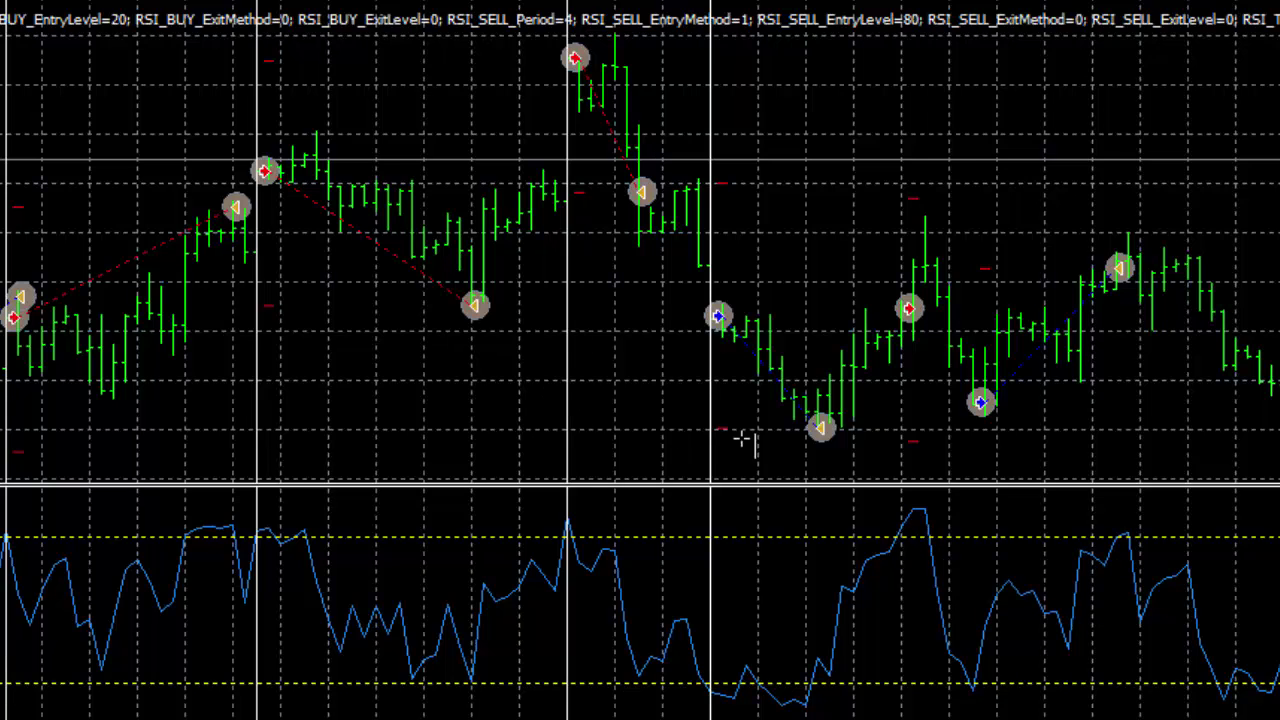
- Draw vertical lines through the next red sell arrow and the last blue buy arrow
{"action": "left_click", "coordinate": [903, 393]}
{"action": "left_click", "coordinate": [540, 520]}
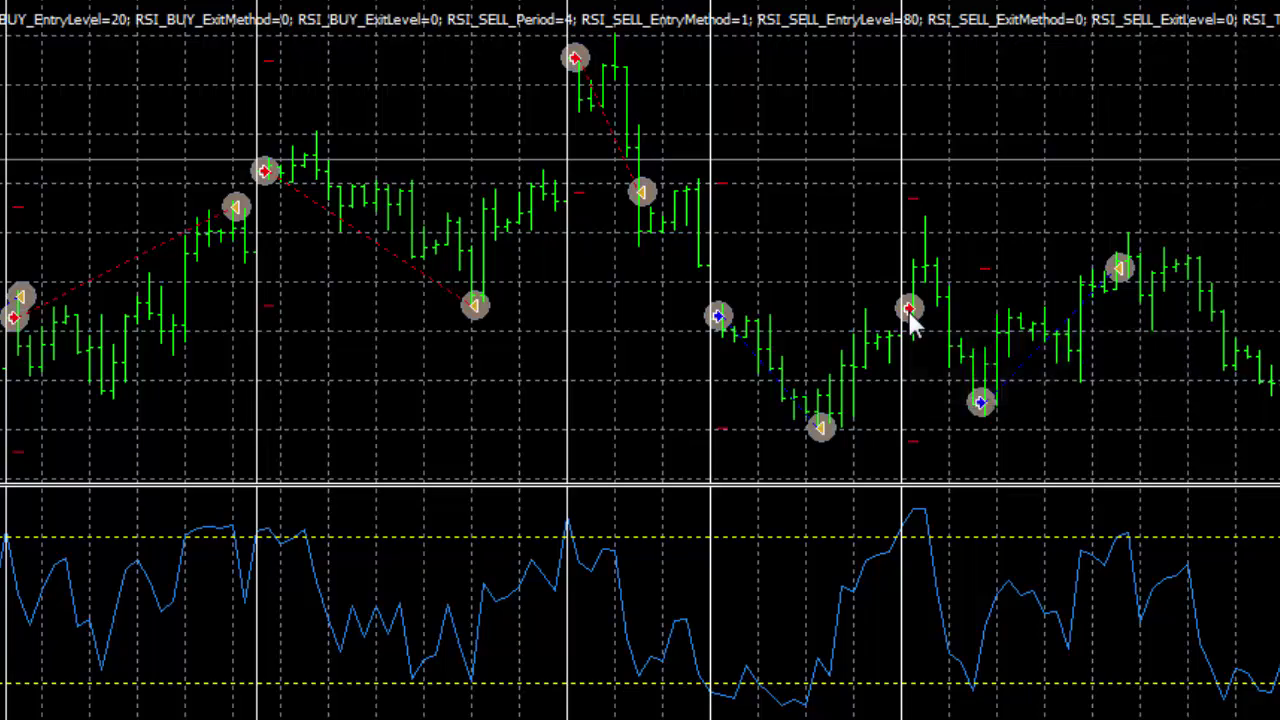
{"action": "mouse_move", "coordinate": [1146, 440]}
{"action": "left_mouse_down"}
{"action": "mouse_move", "coordinate": [1066, 442]}
{"action": "mouse_move", "coordinate": [1156, 444]}
{"action": "left_mouse_up"}
{"action": "left_click", "coordinate": [974, 360]}
{"action": "left_click", "coordinate": [550, 508]}
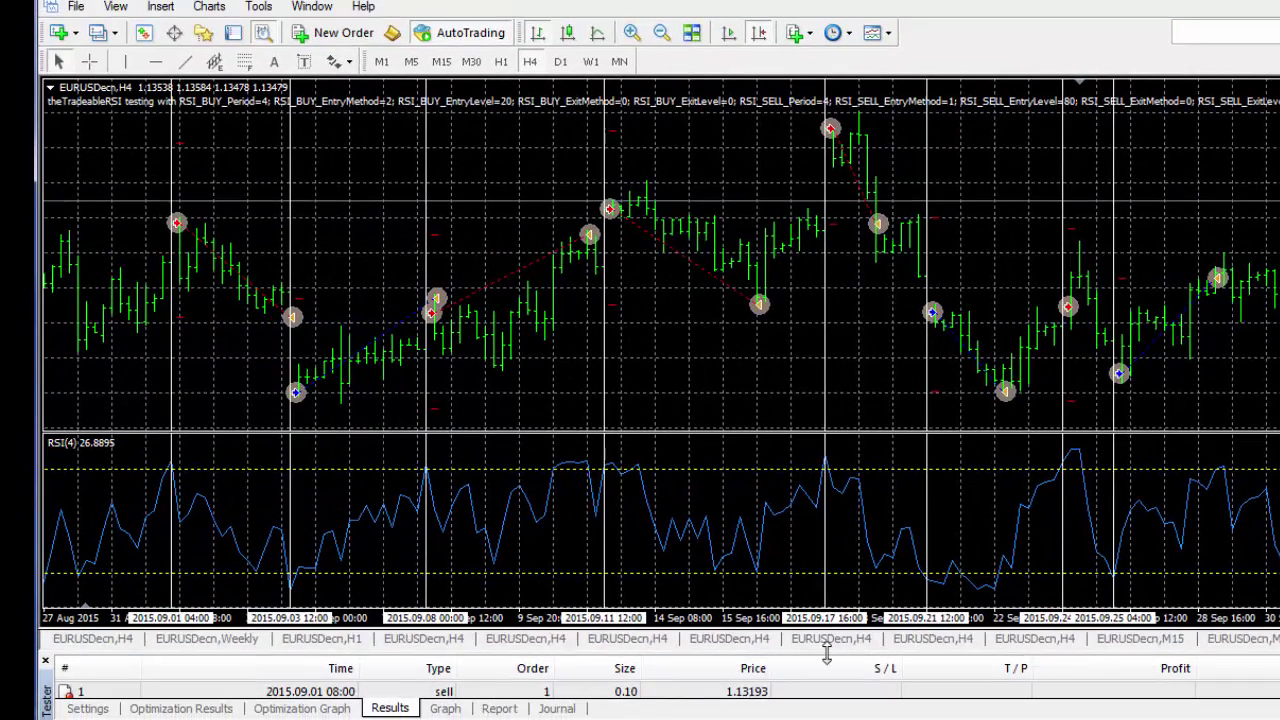
- Expand the Results list to show all 24 trades, ending with order 7 stopped out at -42.11
{"action": "left_click_drag", "start_coordinate": [826, 652], "coordinate": [900, 135]}
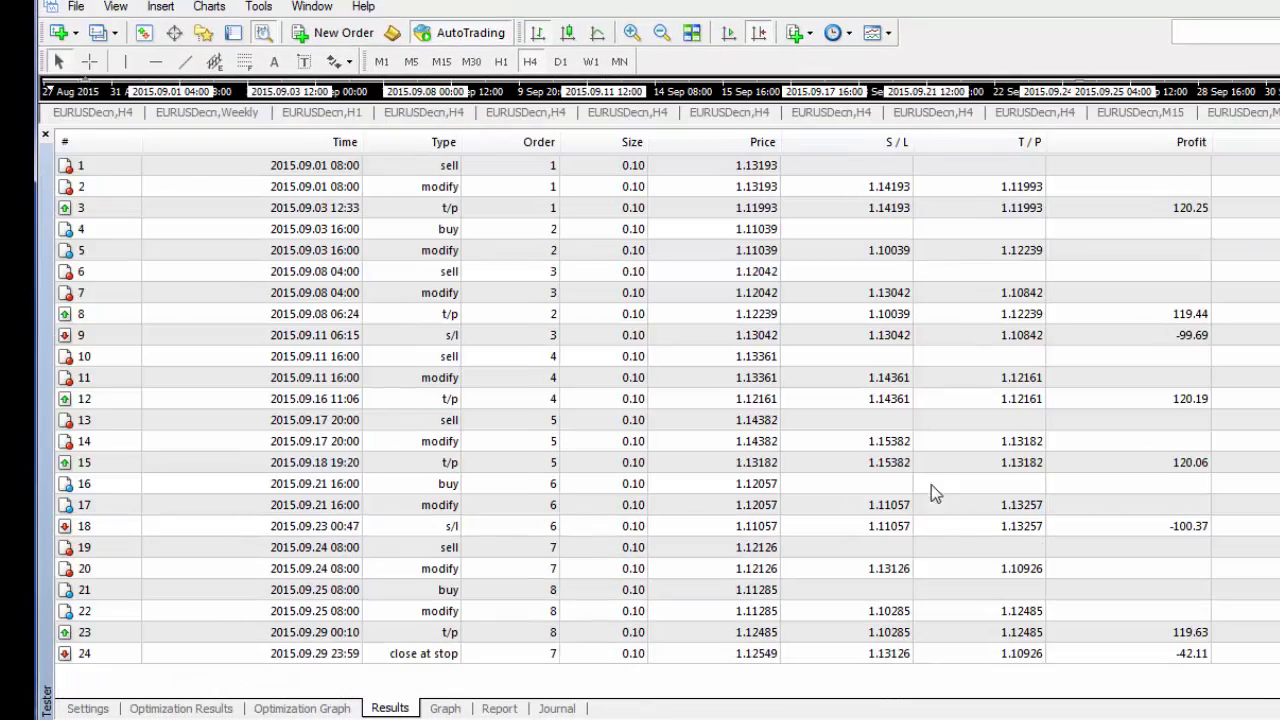